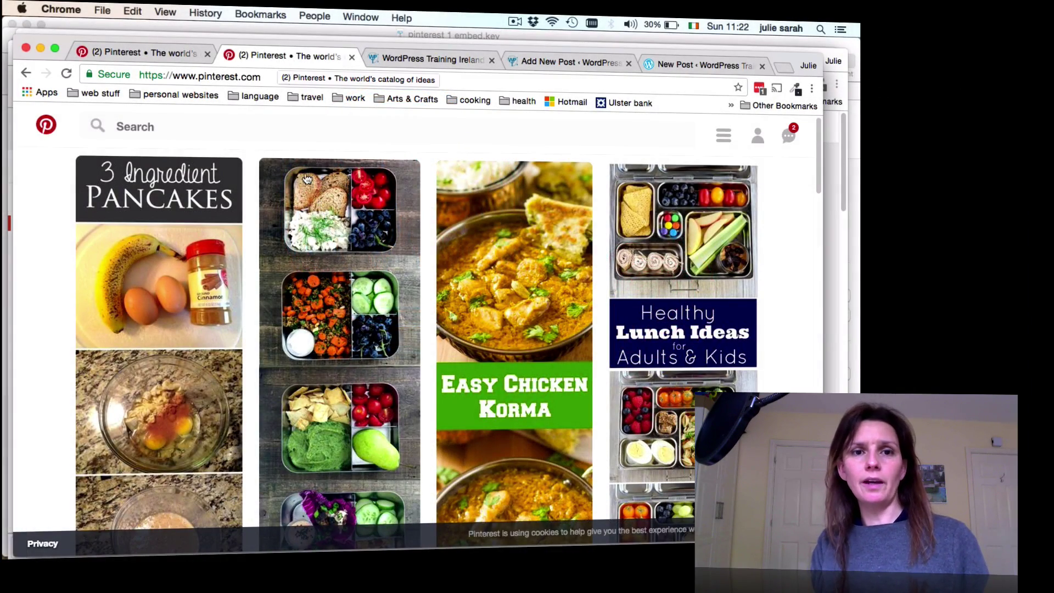
# Switch from the Pinterest feed to the WordPress Training Ireland site tab.
pyautogui.click(424, 56)
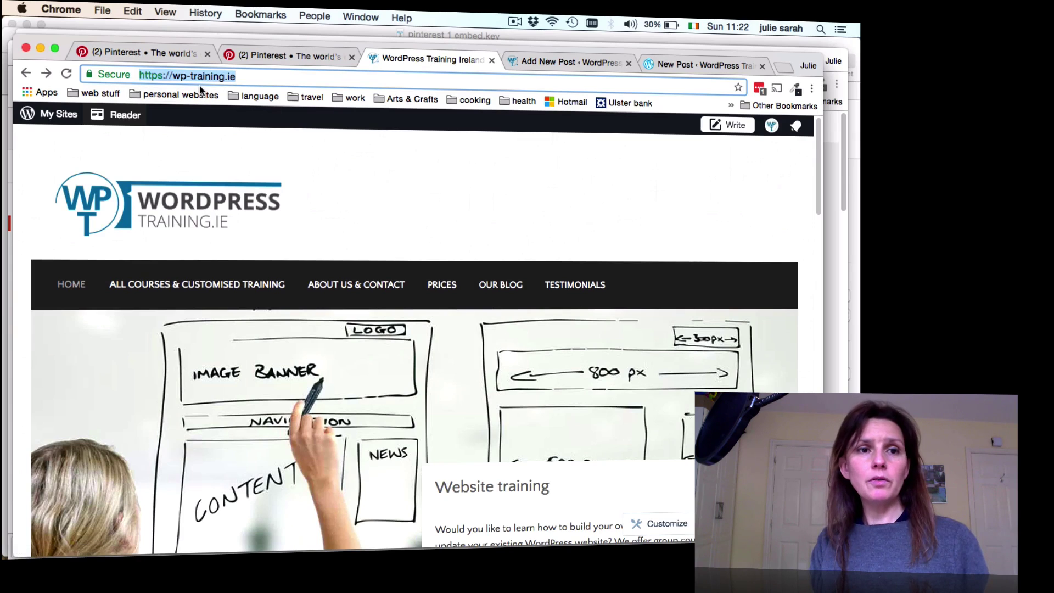
pyautogui.click(59, 115)
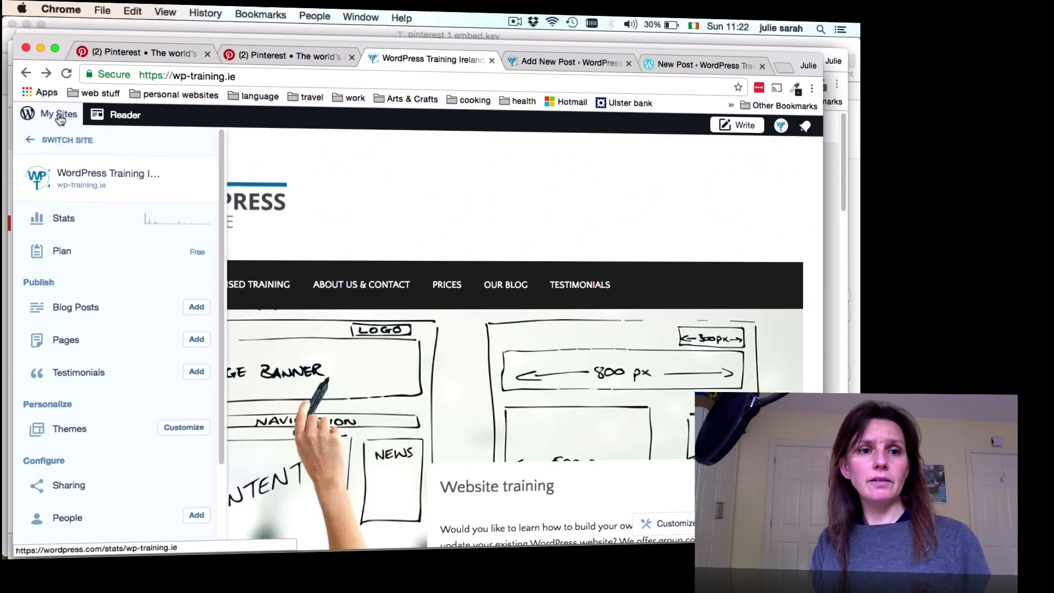
pyautogui.click(198, 308)
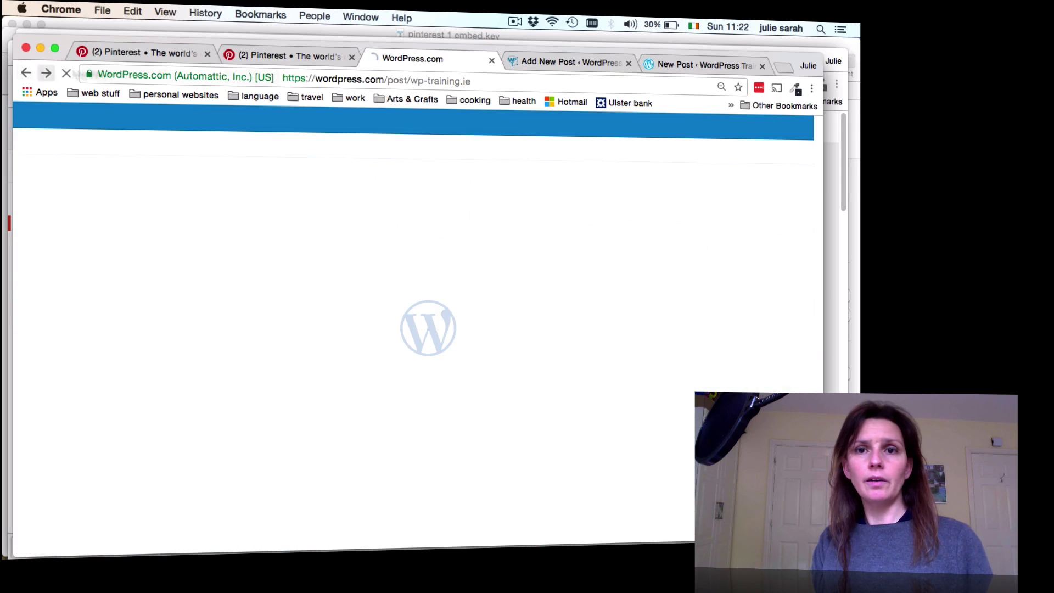
pyautogui.click(675, 67)
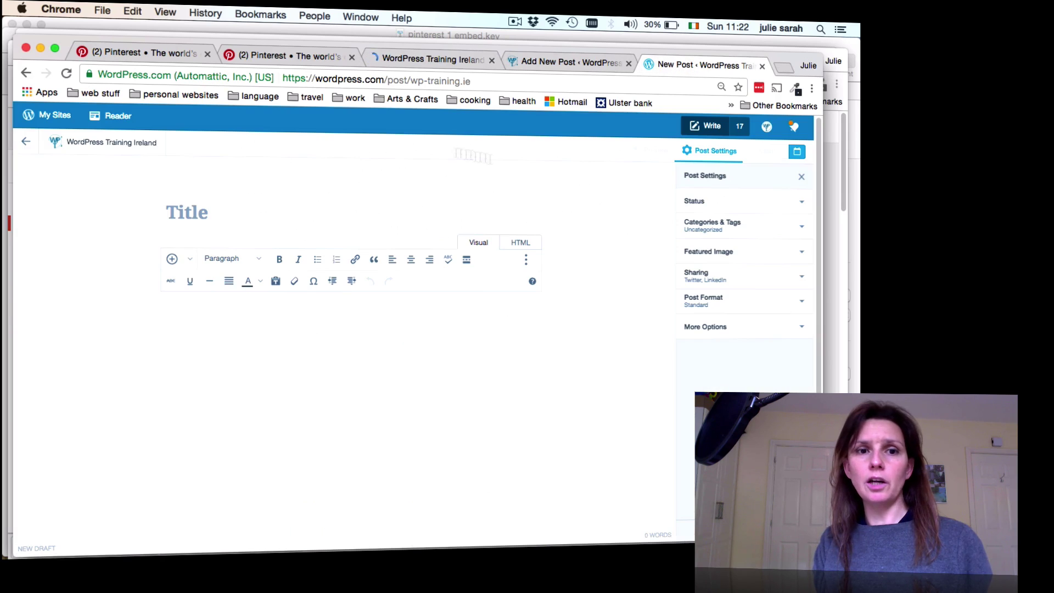
pyautogui.click(424, 60)
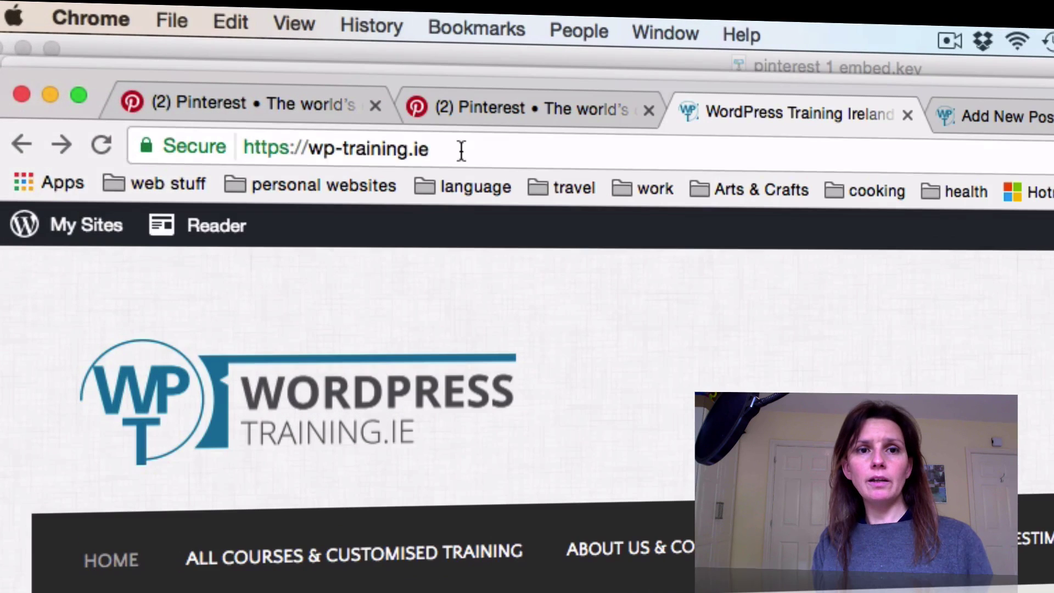
# Load the site's /wp-admin dashboard by appending it to the site address.
pyautogui.click(461, 151)
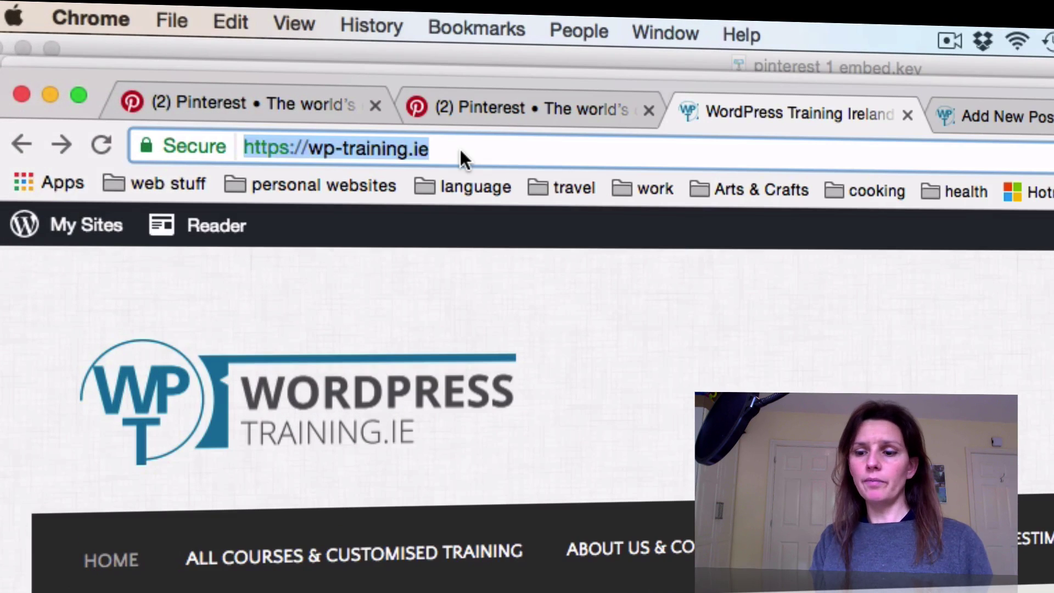
pyautogui.press('Right')
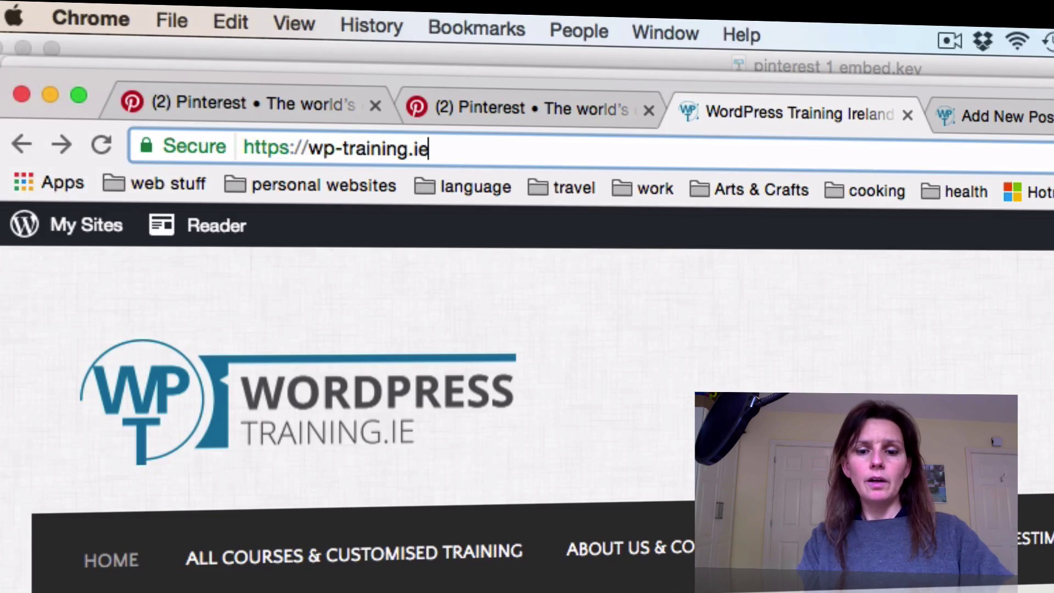
pyautogui.write('/')
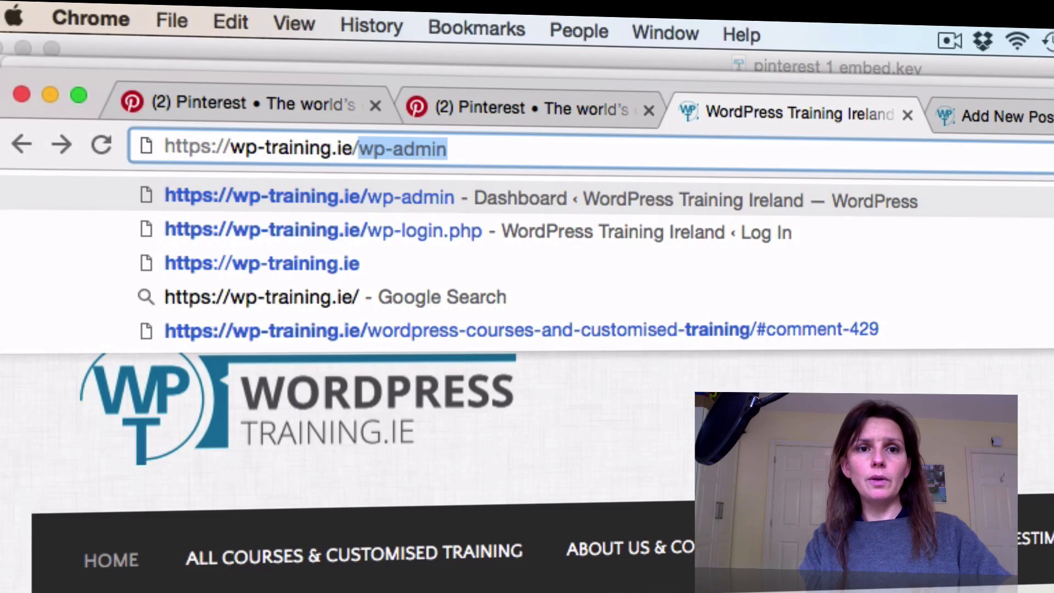
pyautogui.press('Return')
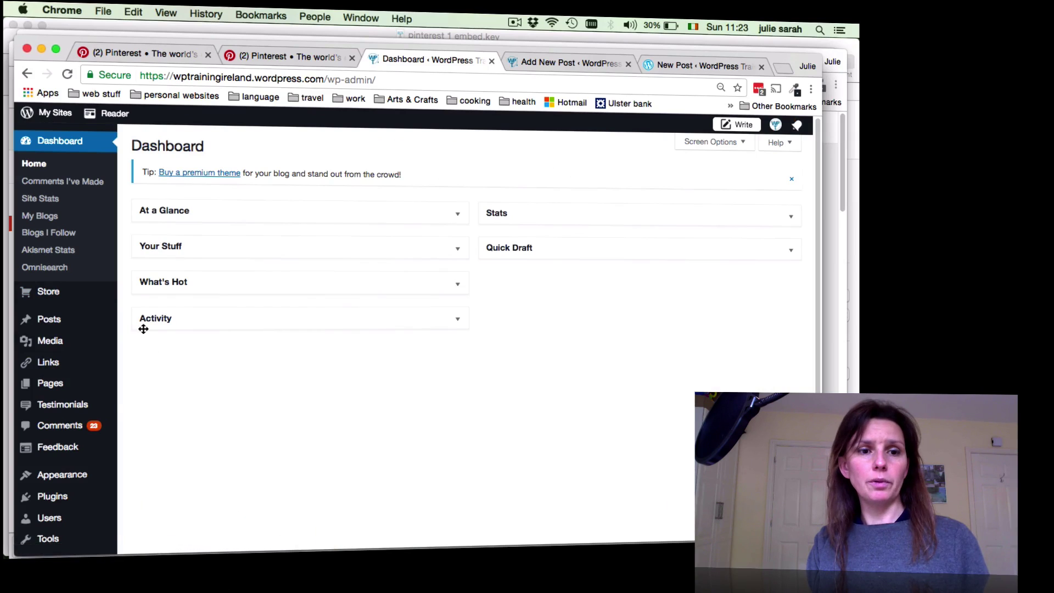
# Add a new post titled 'Pinterest post' and move into its body.
pyautogui.moveTo(75, 330)
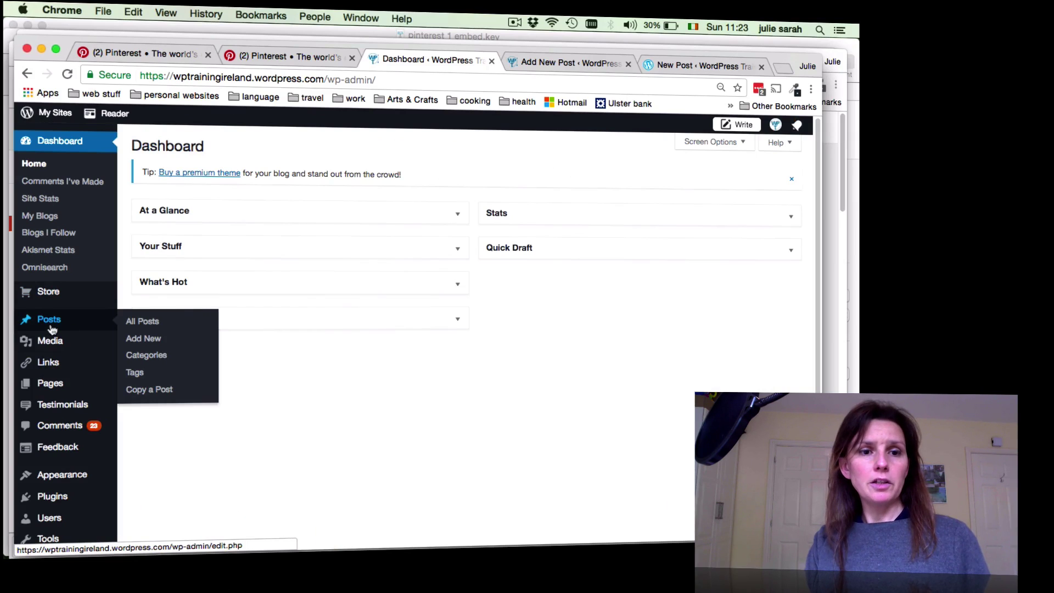
pyautogui.click(159, 341)
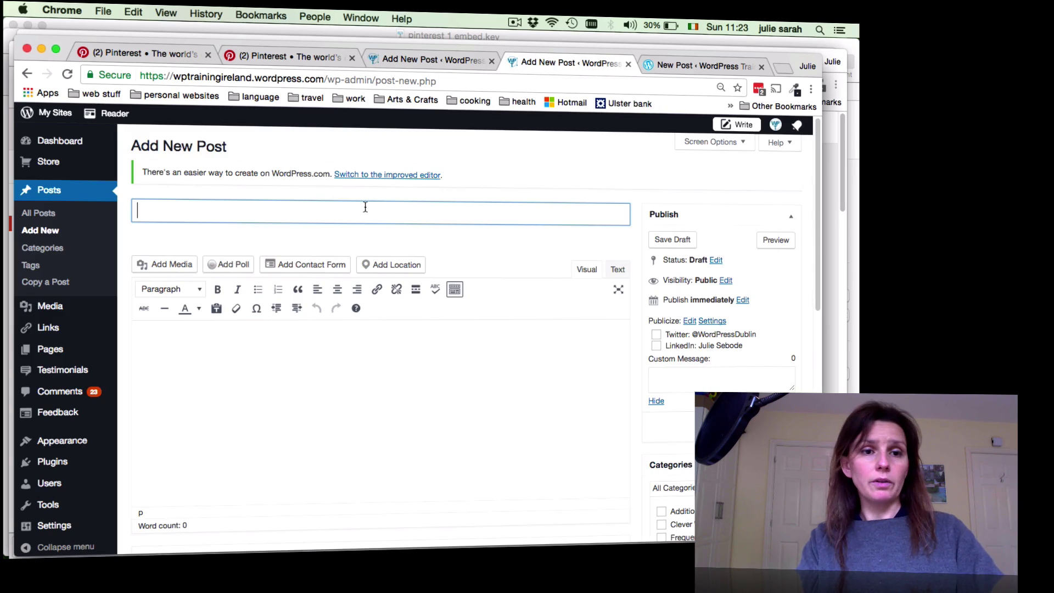
pyautogui.write('Pin')
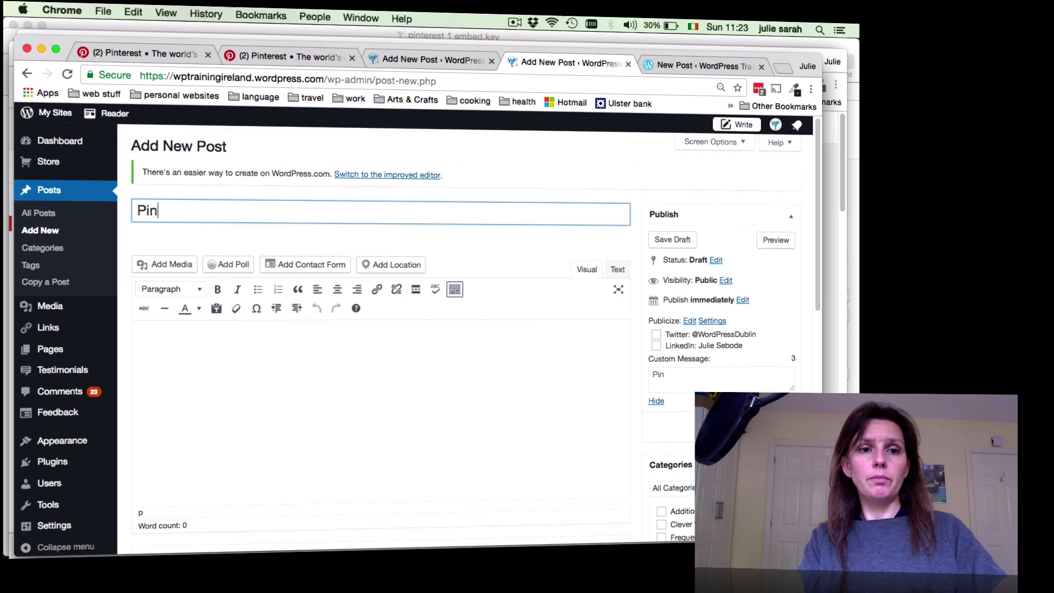
pyautogui.write('terest post')
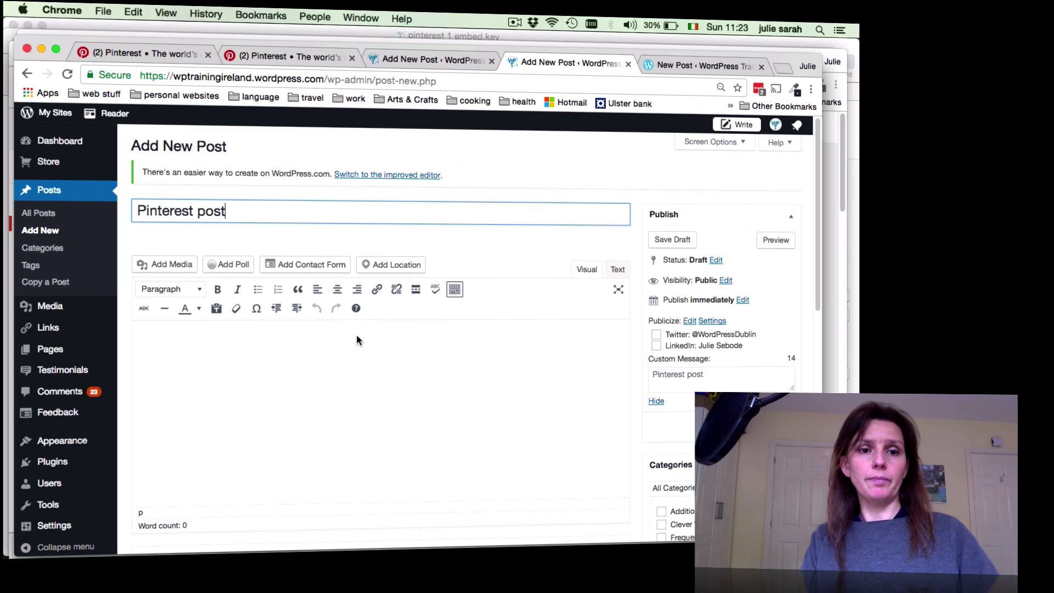
pyautogui.click(259, 360)
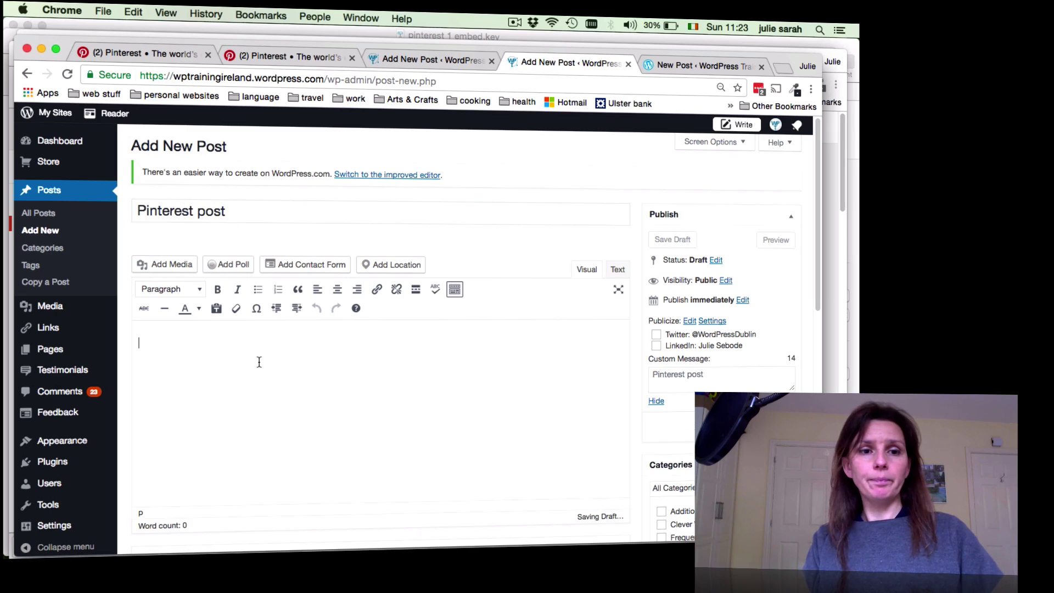
# Search Pinterest for 'travel', open the '10 Places You Must Visit In Thailand' pin and select its URL.
pyautogui.click(283, 58)
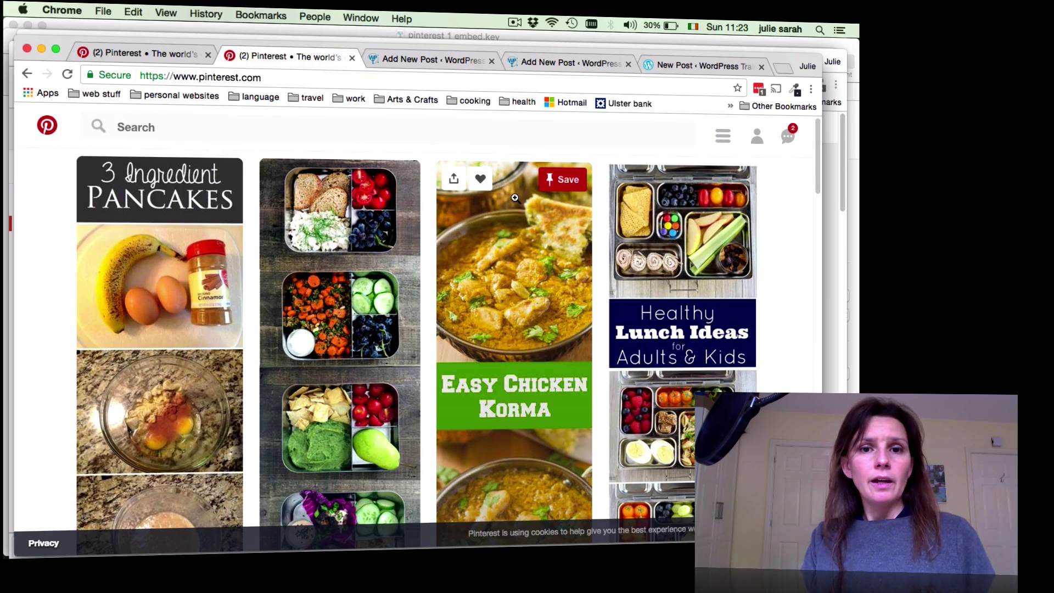
pyautogui.click(399, 131)
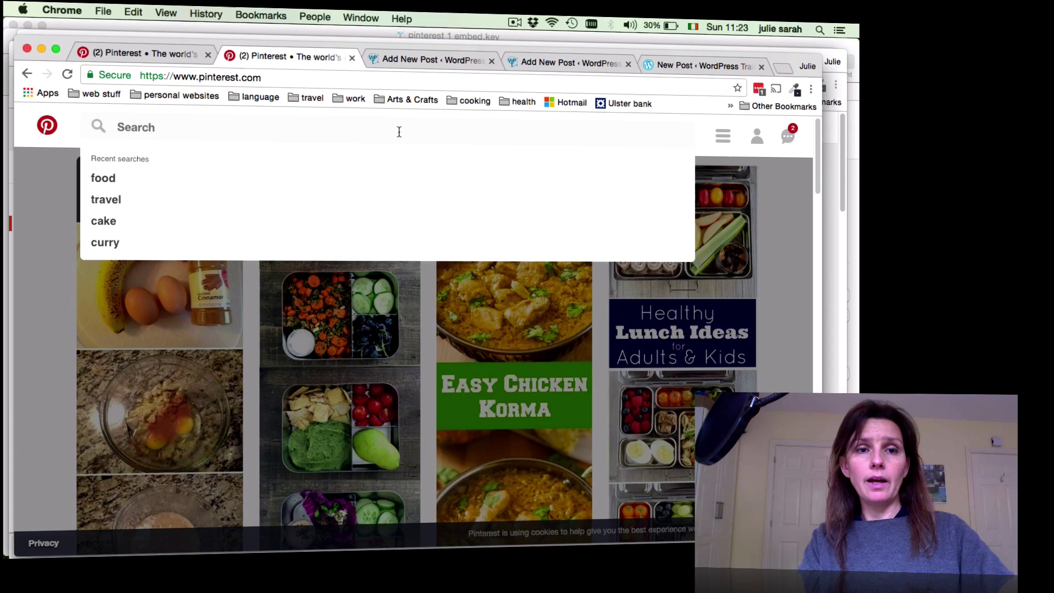
pyautogui.write('travel')
pyautogui.press('Return')
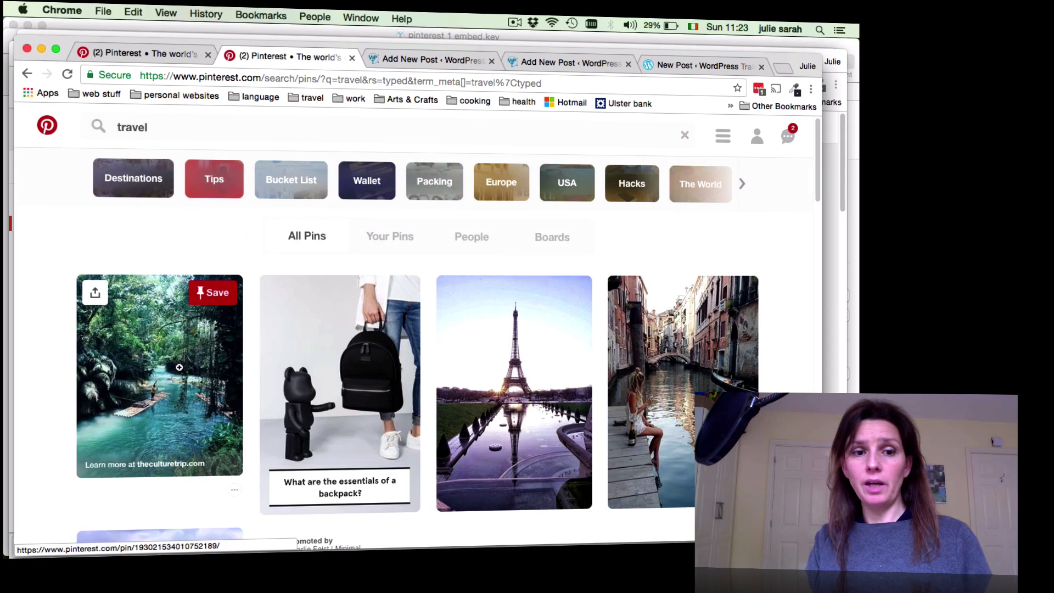
pyautogui.click(136, 391)
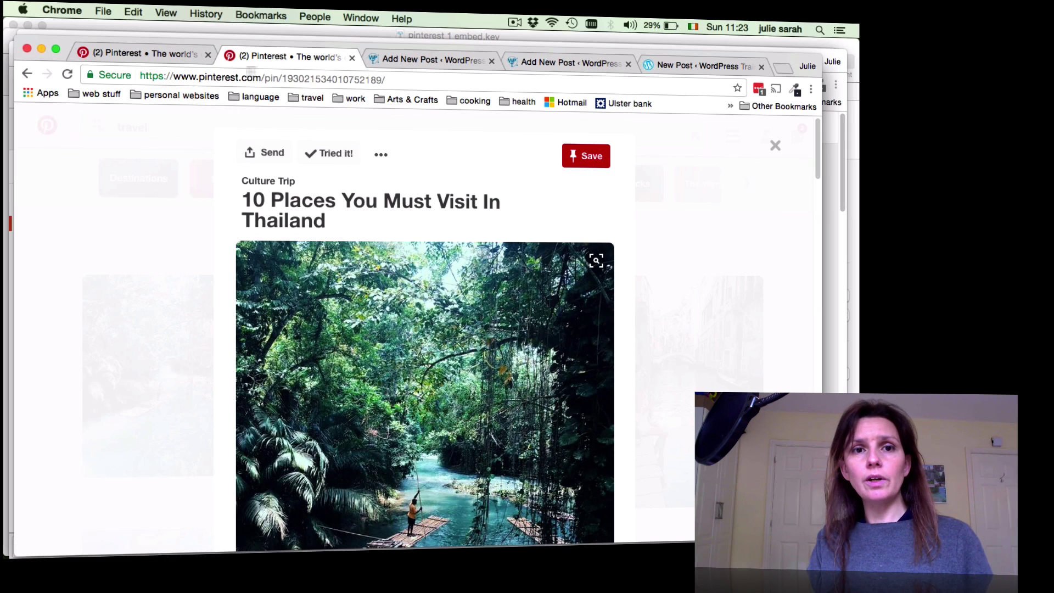
pyautogui.click(276, 78)
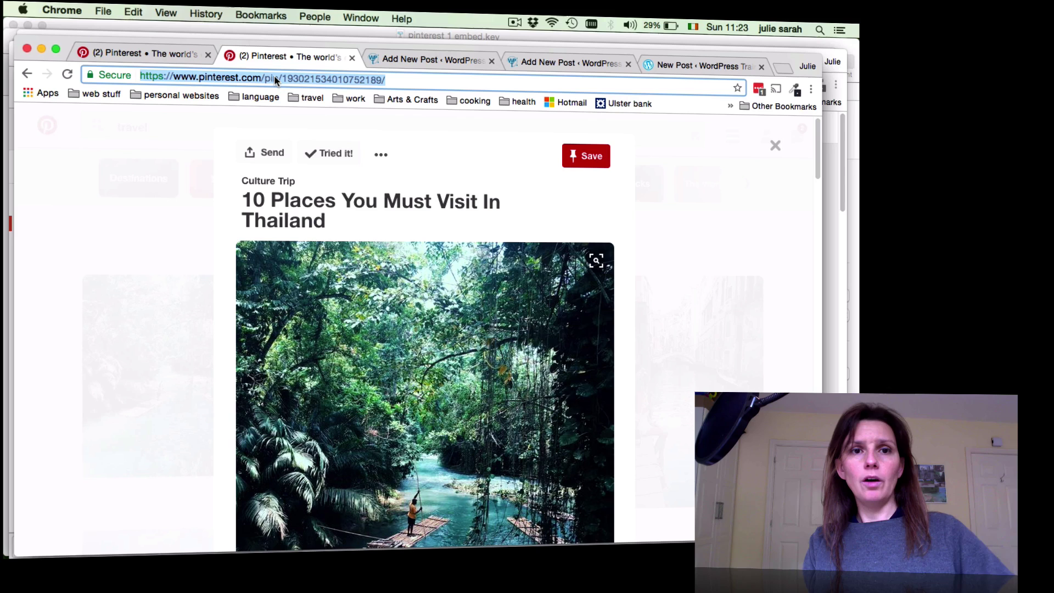
# Write 'Embed a pin' in the post body and paste the Thailand pin link below it.
pyautogui.click(403, 57)
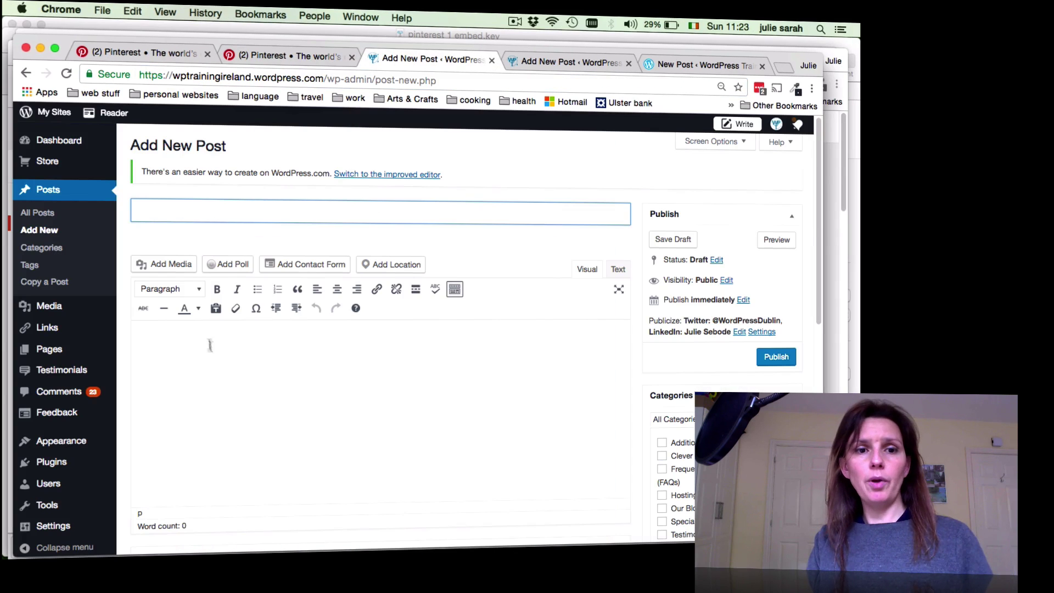
pyautogui.hotkey('ctrl', 'Tab')
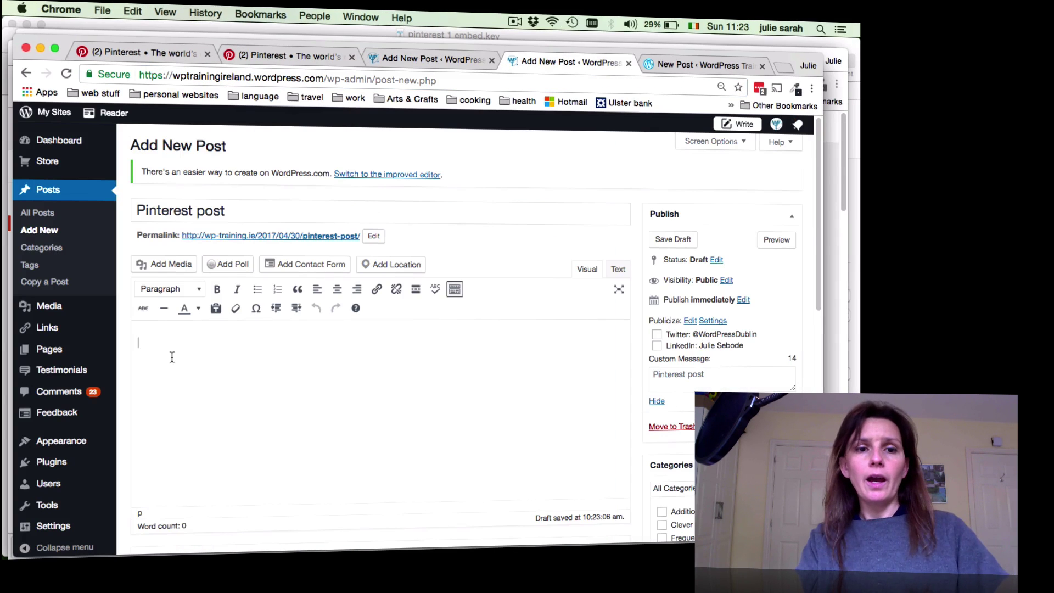
pyautogui.write('"E')
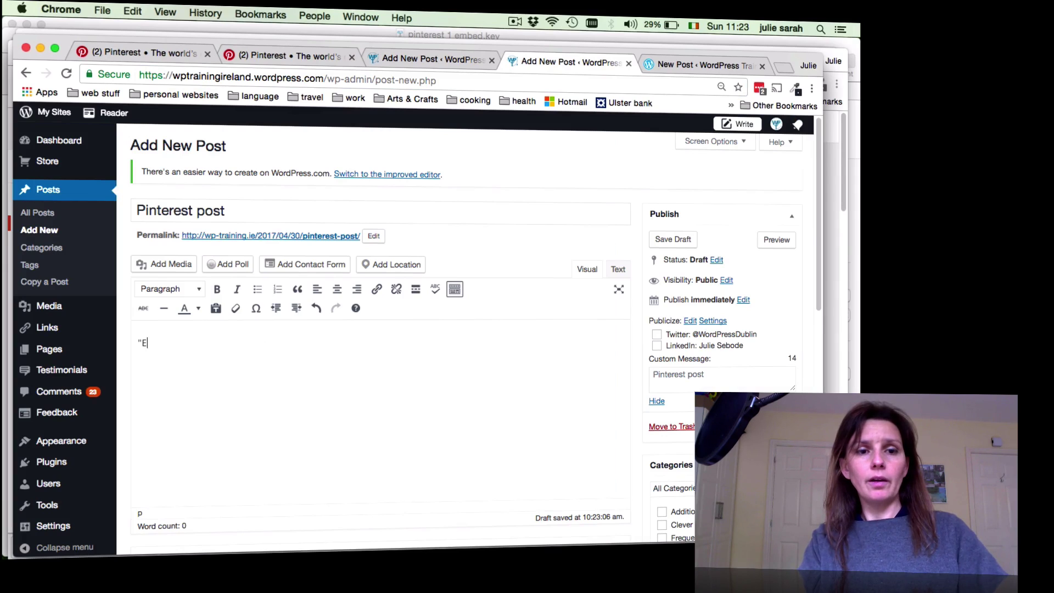
pyautogui.press('BackSpace')
pyautogui.press('BackSpace')
pyautogui.write('Embe')
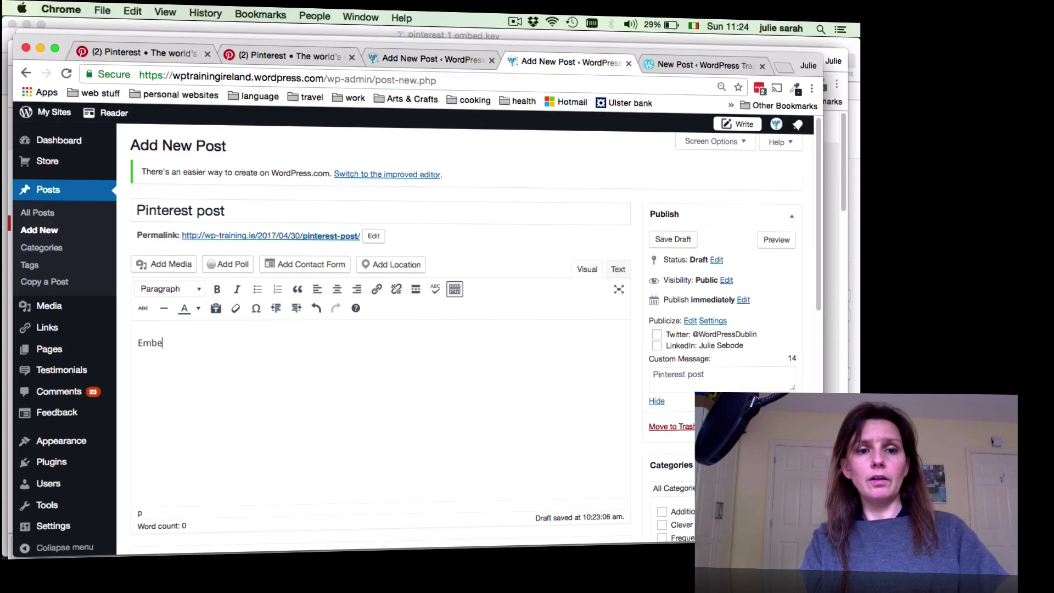
pyautogui.write('d a pin')
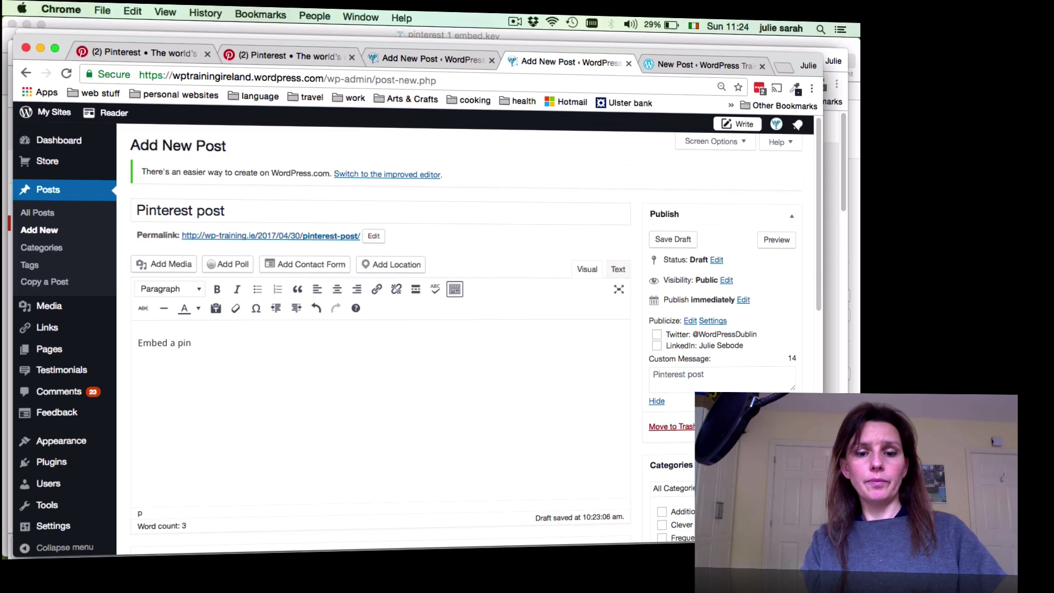
pyautogui.press('Return')
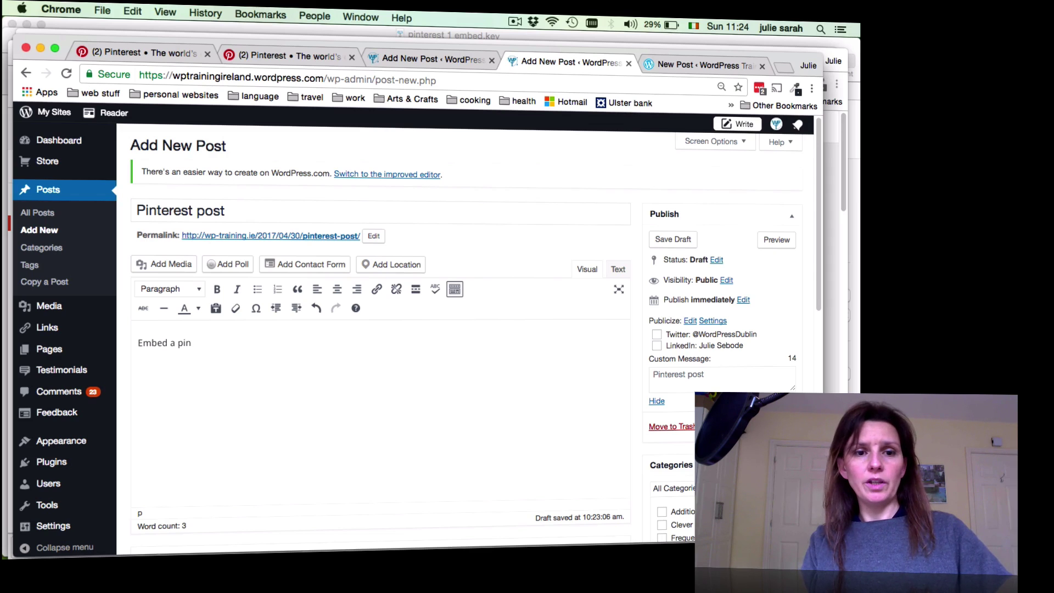
pyautogui.press('super+v')
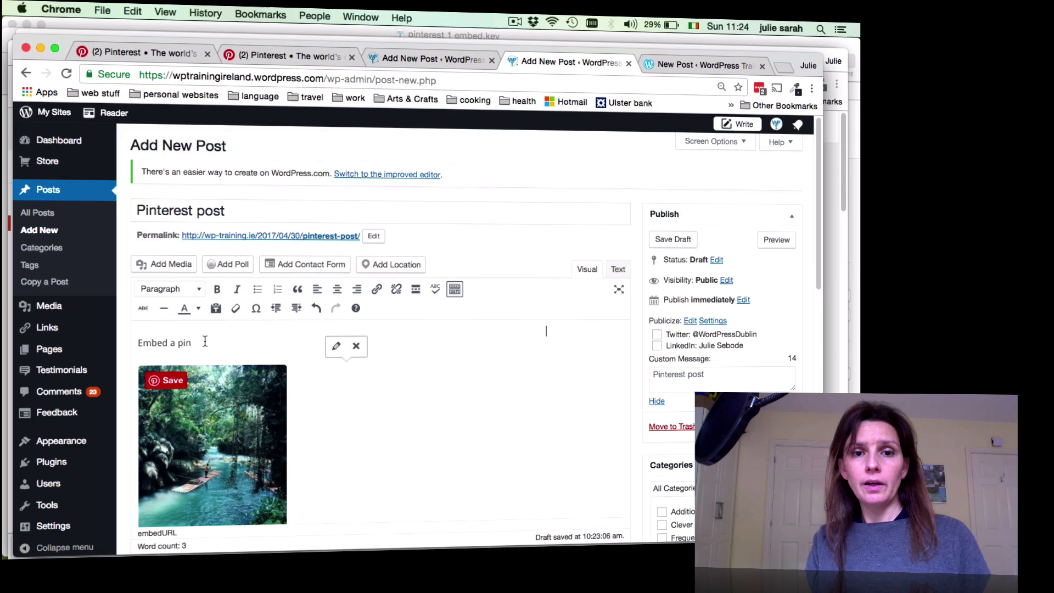
pyautogui.click(404, 80)
pyautogui.press('super+c')
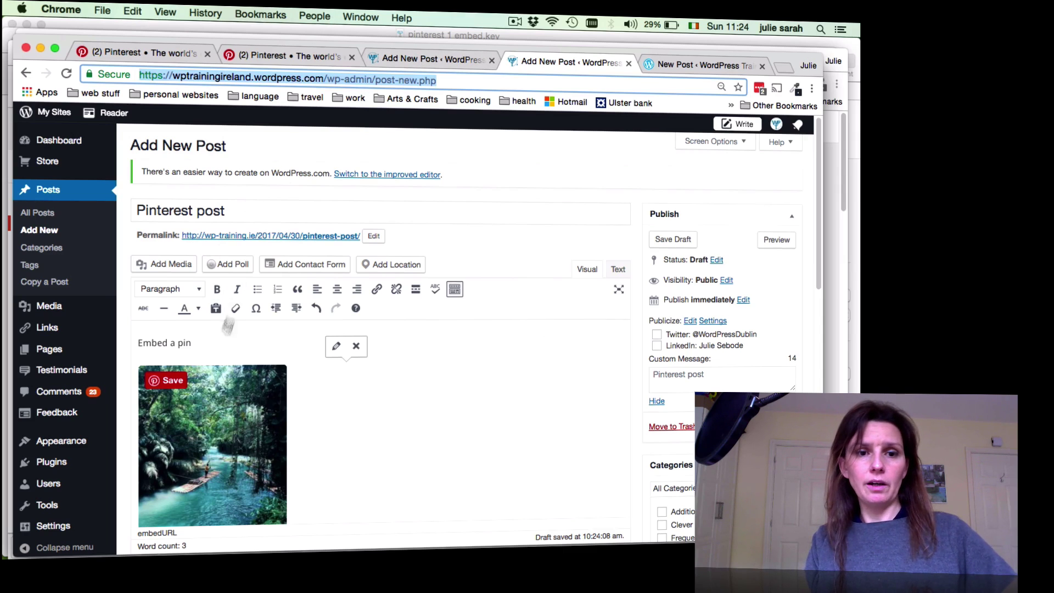
pyautogui.click(202, 347)
pyautogui.press('Return')
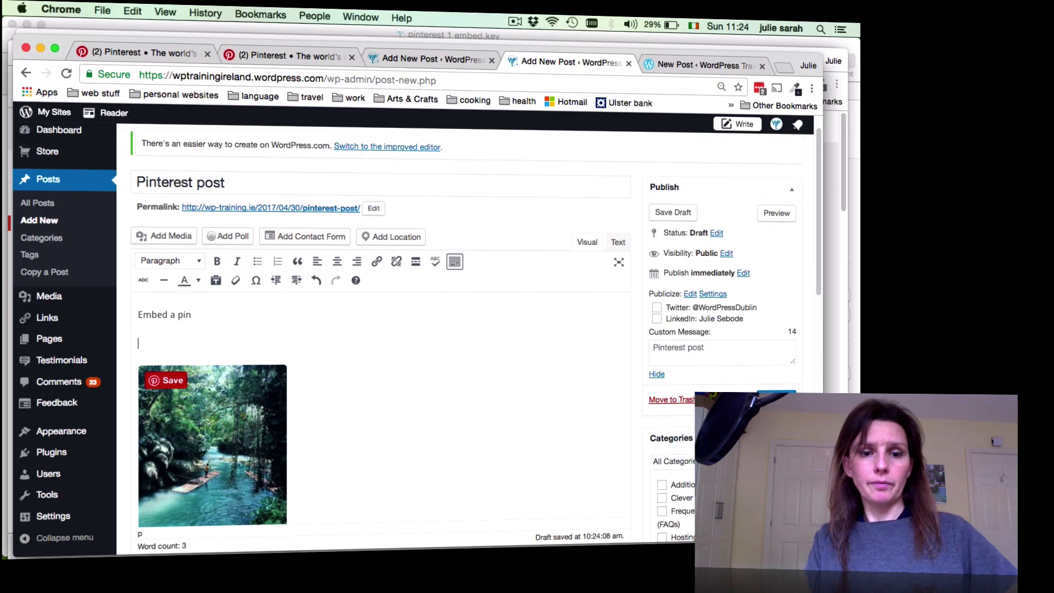
pyautogui.press('super+v')
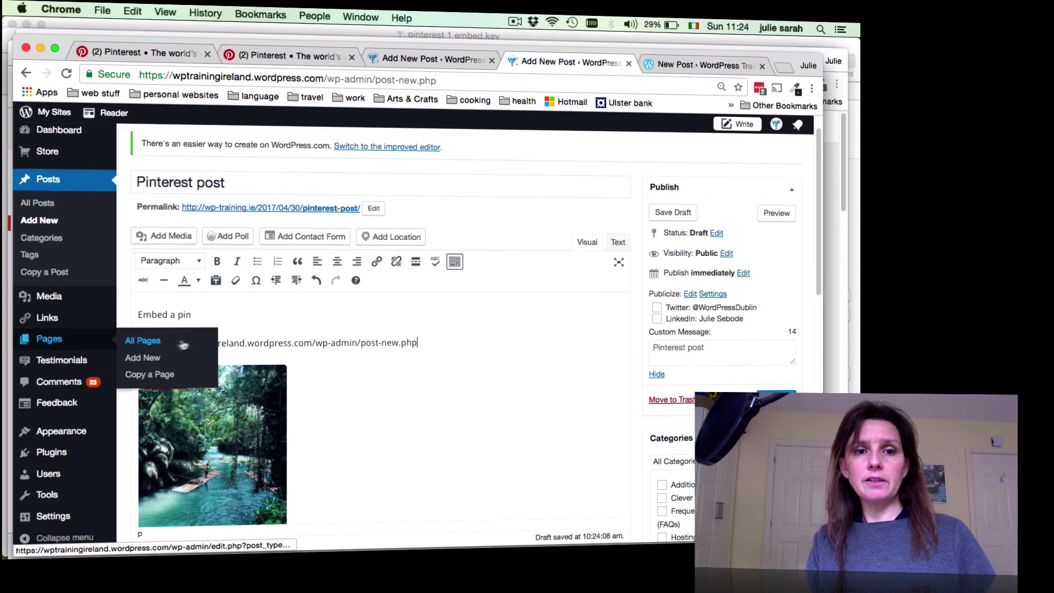
pyautogui.click(281, 343)
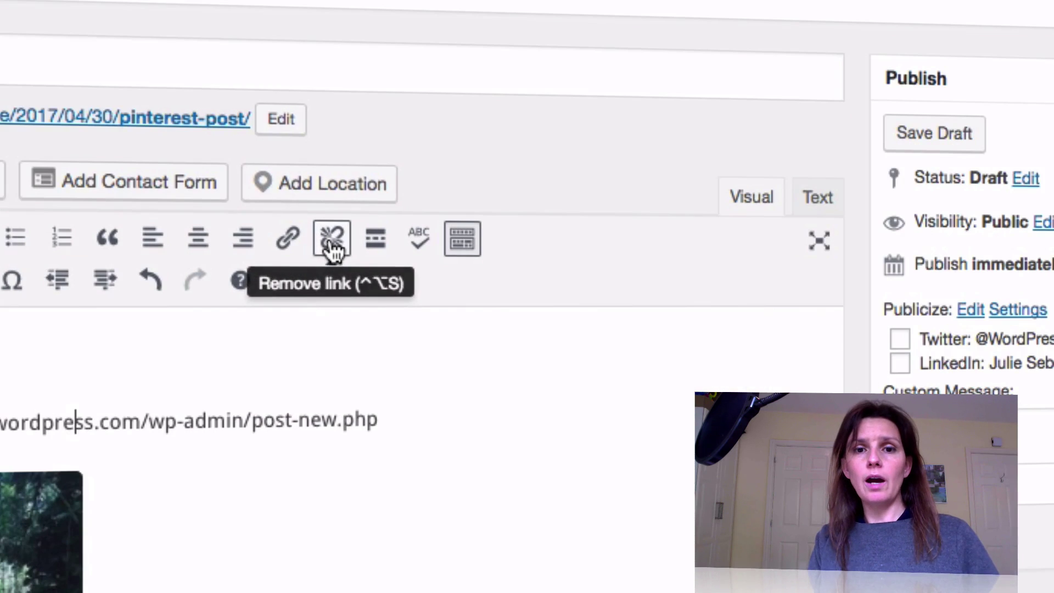
pyautogui.click(332, 247)
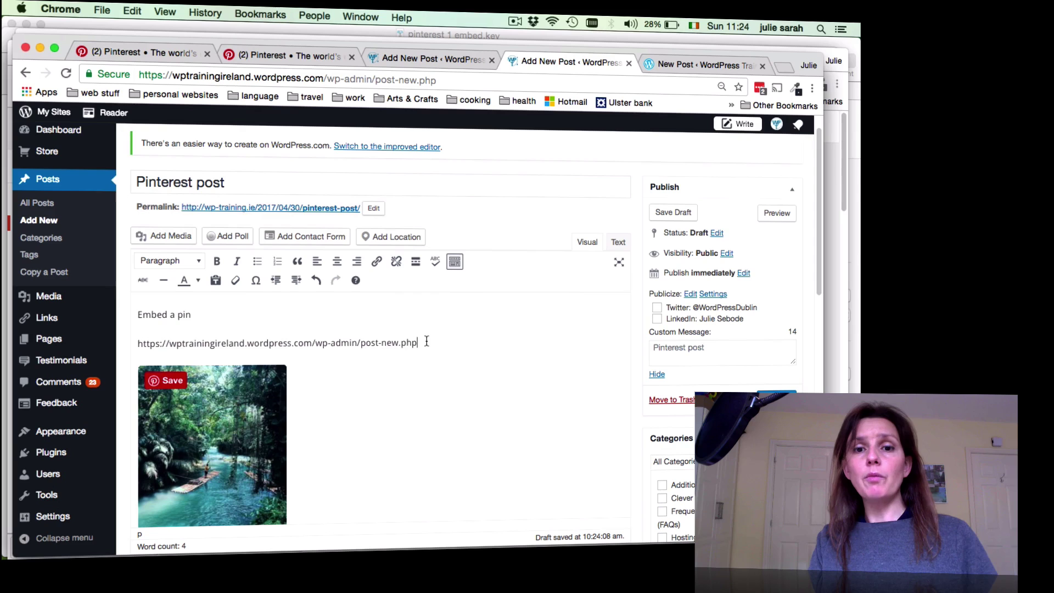
pyautogui.moveTo(431, 340); pyautogui.dragTo(204, 324)
pyautogui.press('BackSpace')
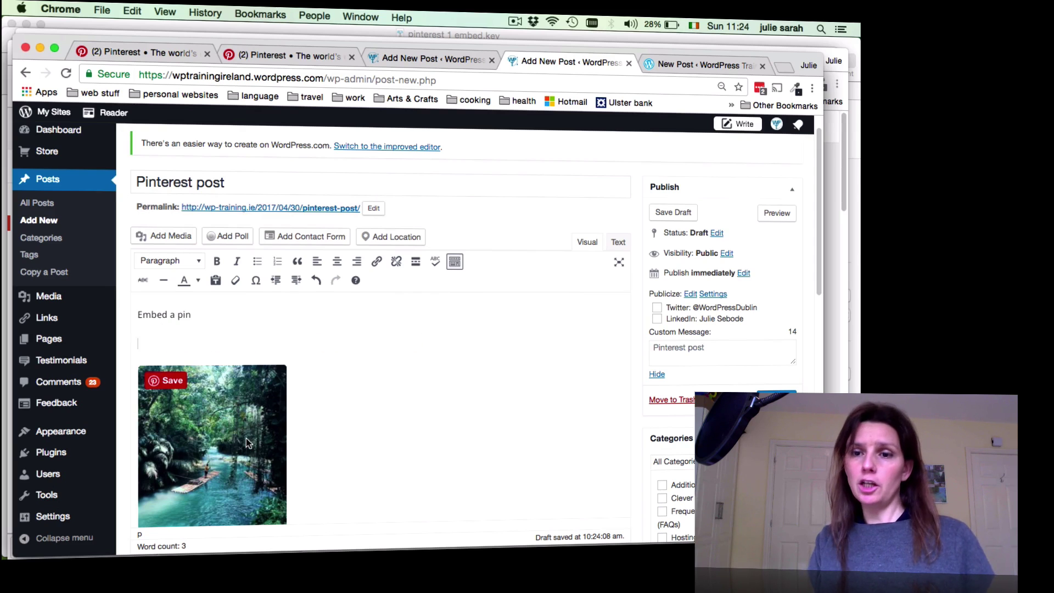
pyautogui.click(331, 459)
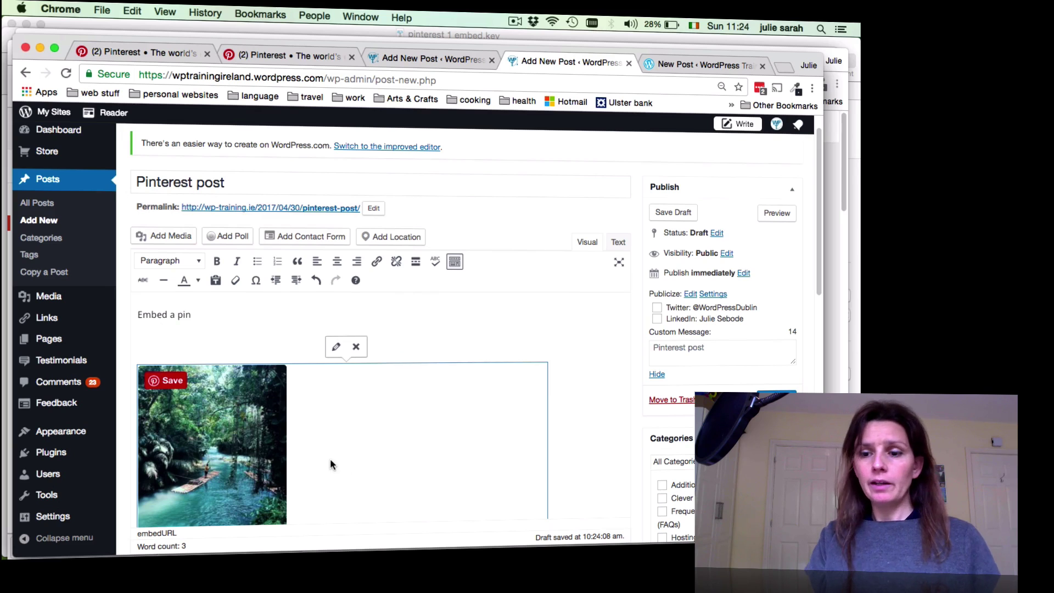
pyautogui.click(595, 440)
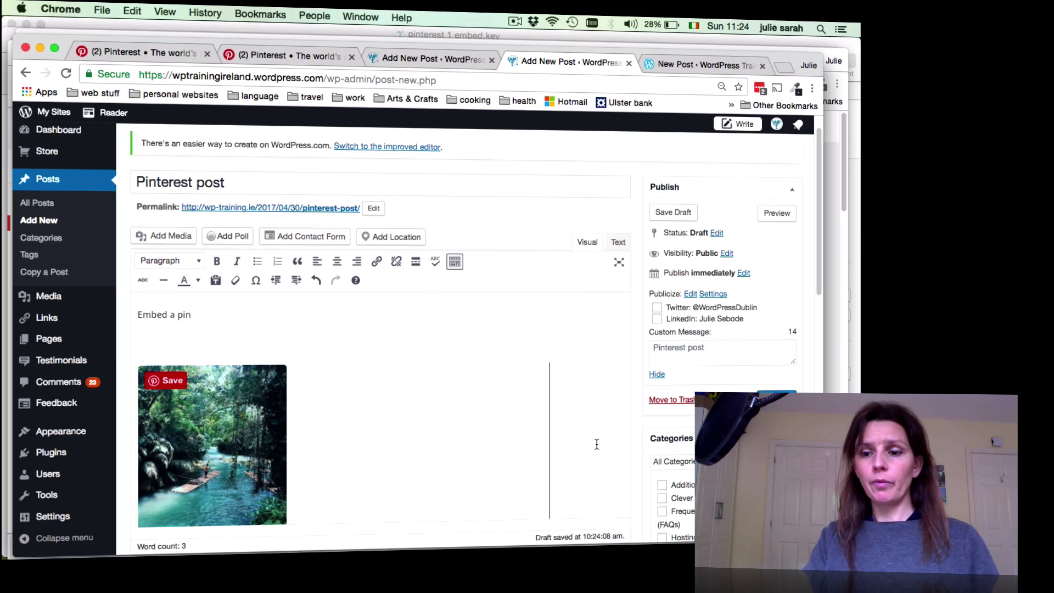
pyautogui.scroll(-1, 595, 440)
pyautogui.scroll(-4, 560, 407)
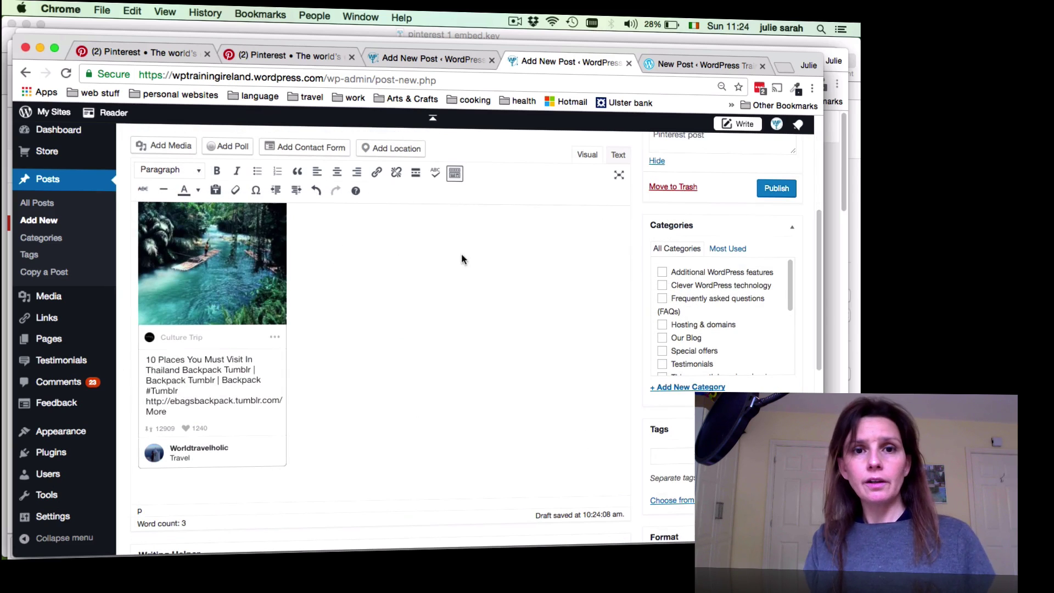
# Find the Travel Inspiration board via a travel search and select its URL.
pyautogui.click(272, 54)
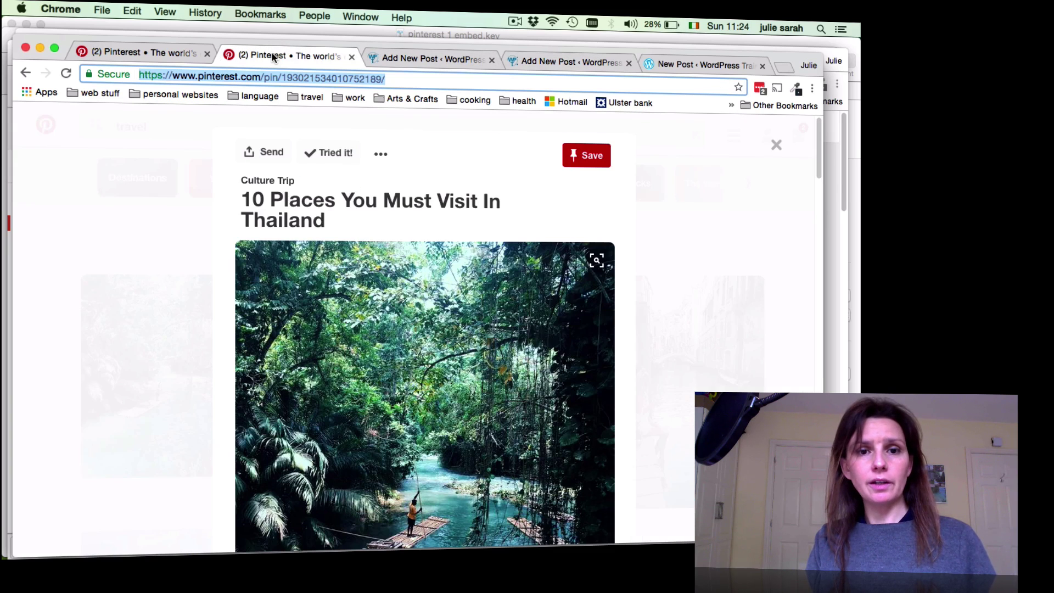
pyautogui.click(25, 72)
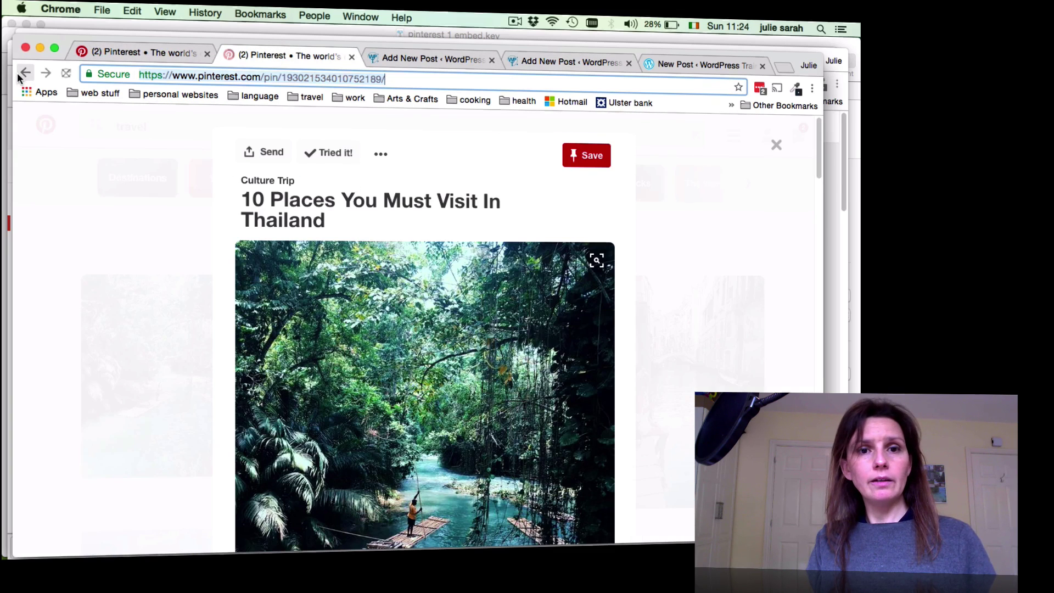
pyautogui.click(157, 123)
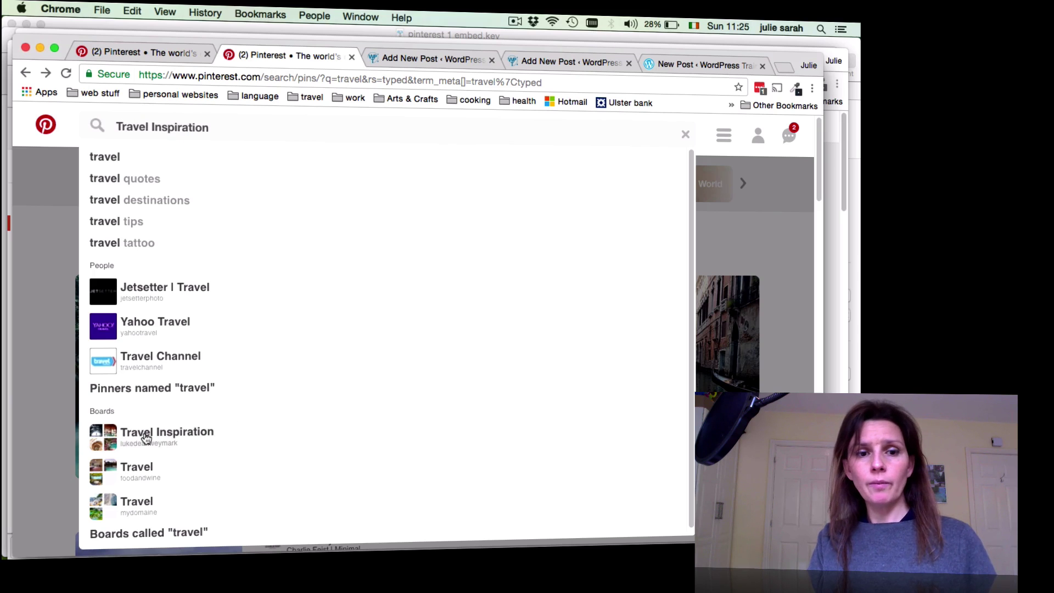
pyautogui.click(146, 438)
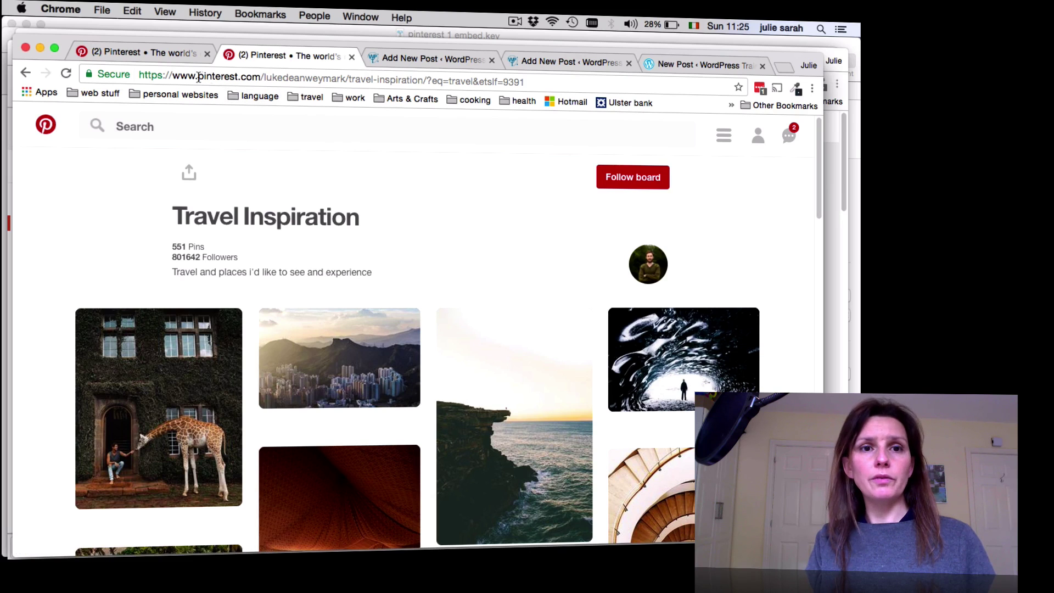
pyautogui.click(335, 81)
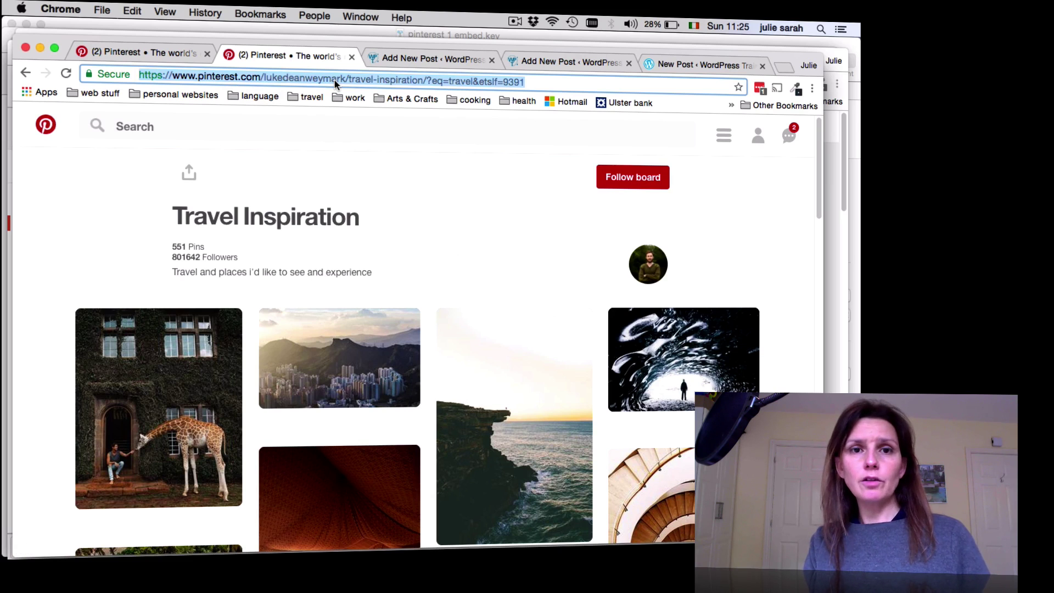
pyautogui.click(413, 57)
# Add 'Here we embed a board' with the pasted Travel Inspiration board link embedded beneath.
pyautogui.hotkey('ctrl', 'Tab')
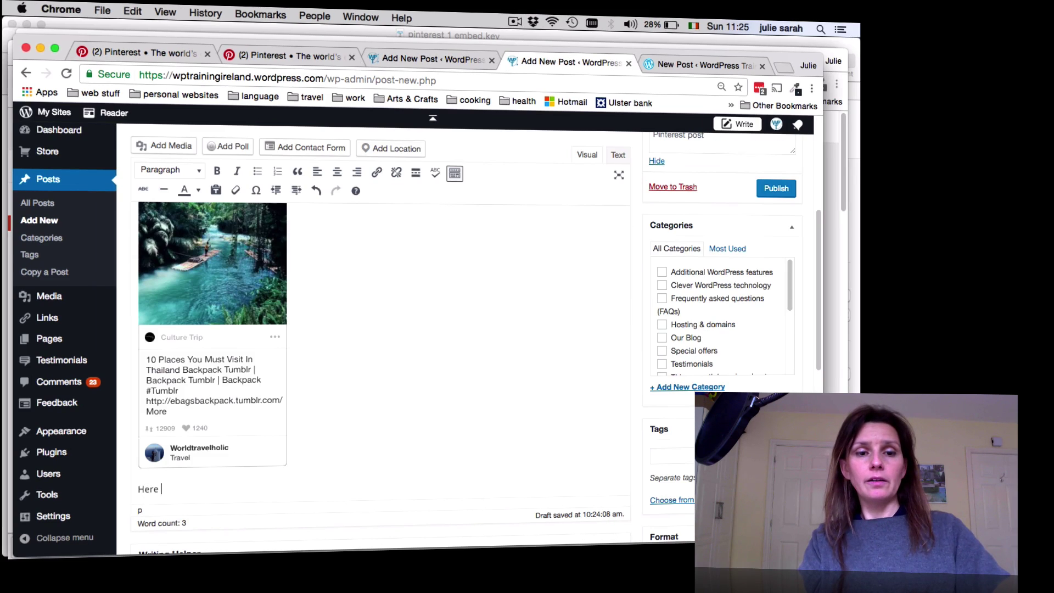
pyautogui.write('embed a board')
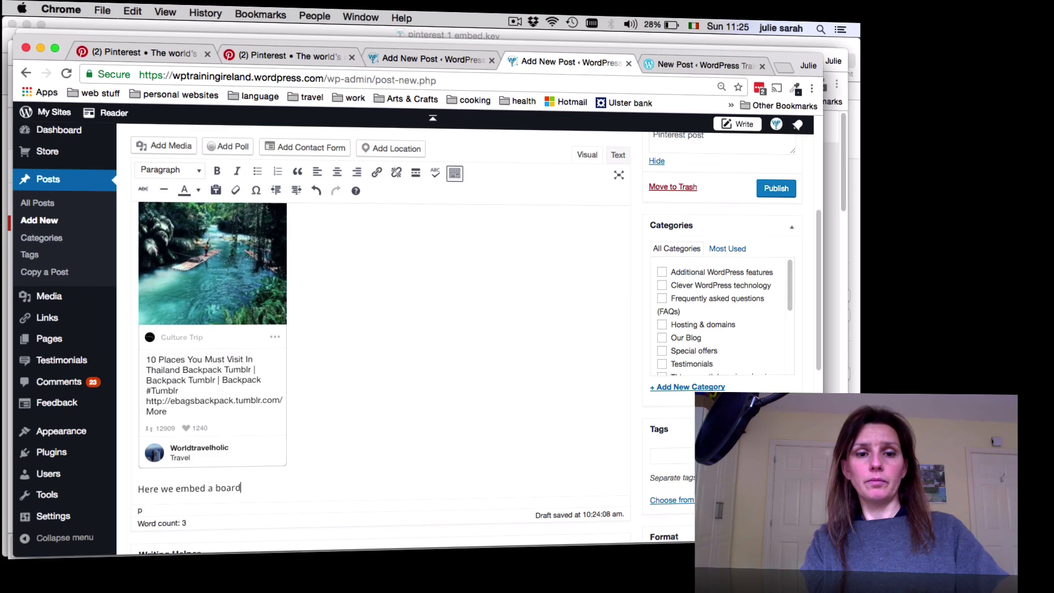
pyautogui.press('Return')
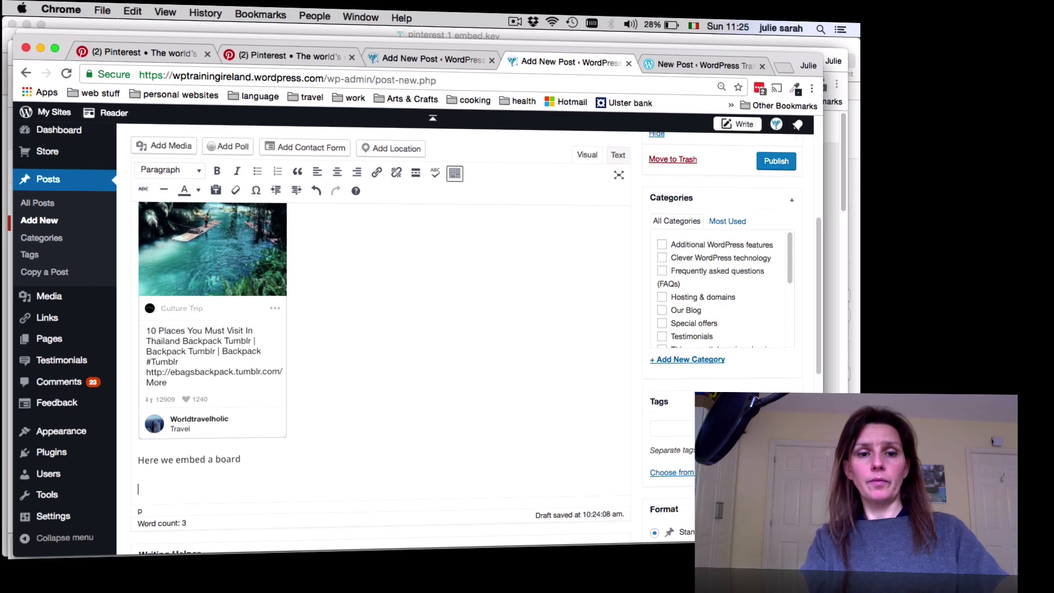
pyautogui.press('super+v')
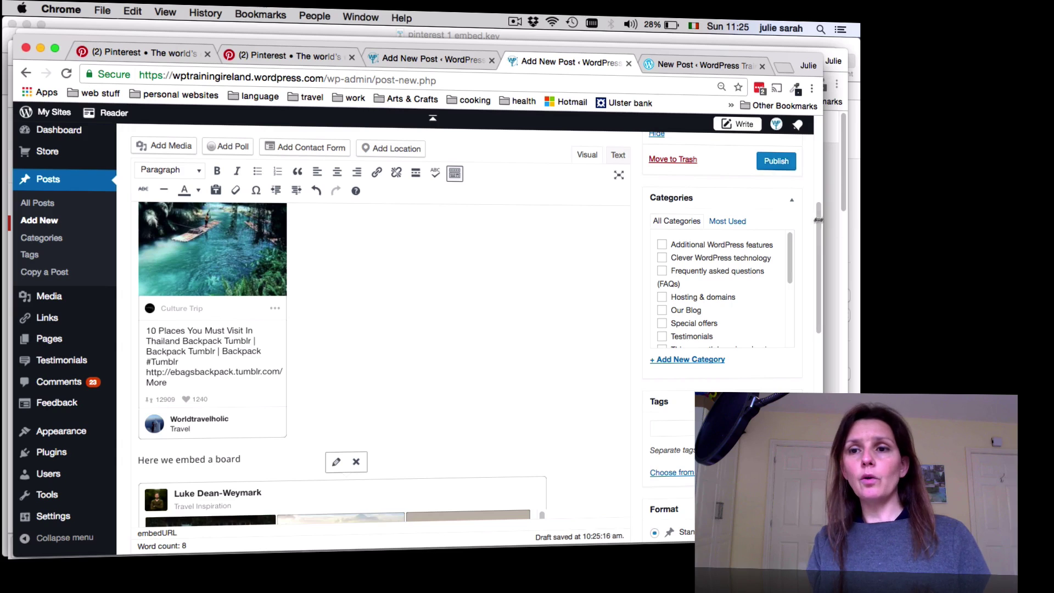
pyautogui.moveTo(819, 233); pyautogui.dragTo(821, 313)
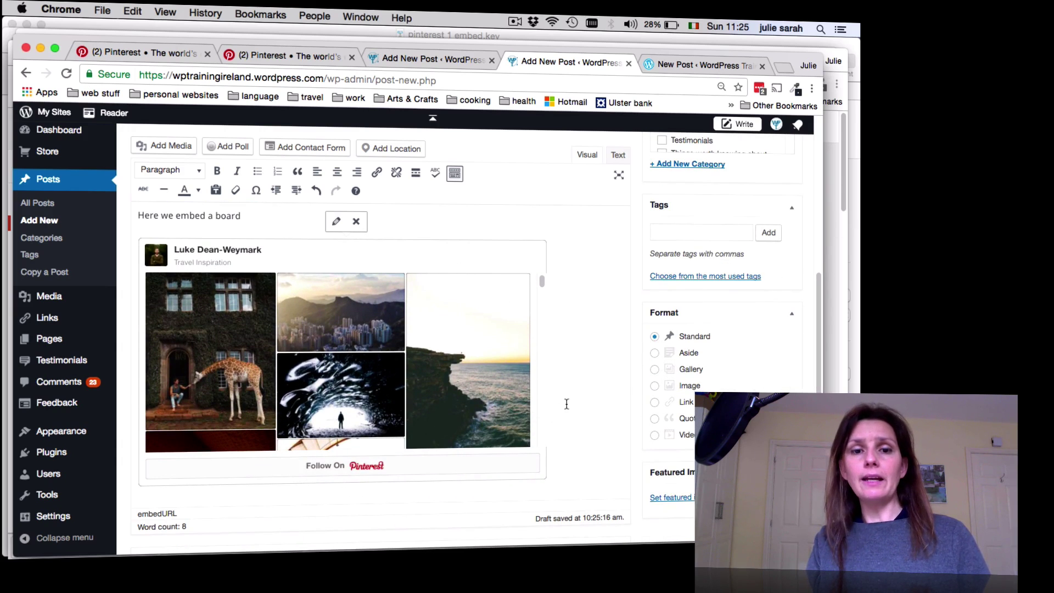
pyautogui.press('super+z')
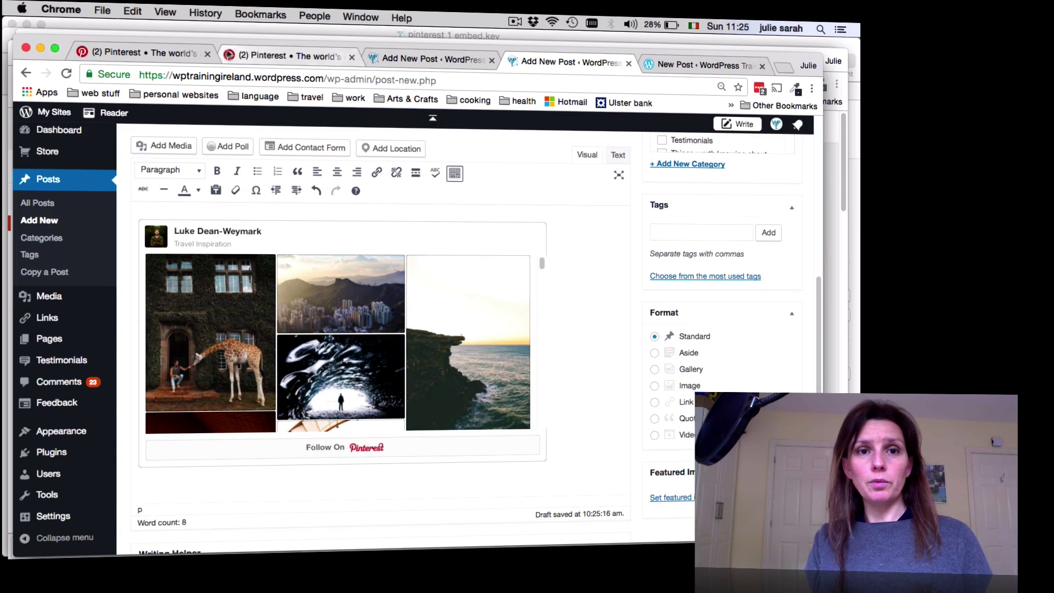
pyautogui.click(268, 57)
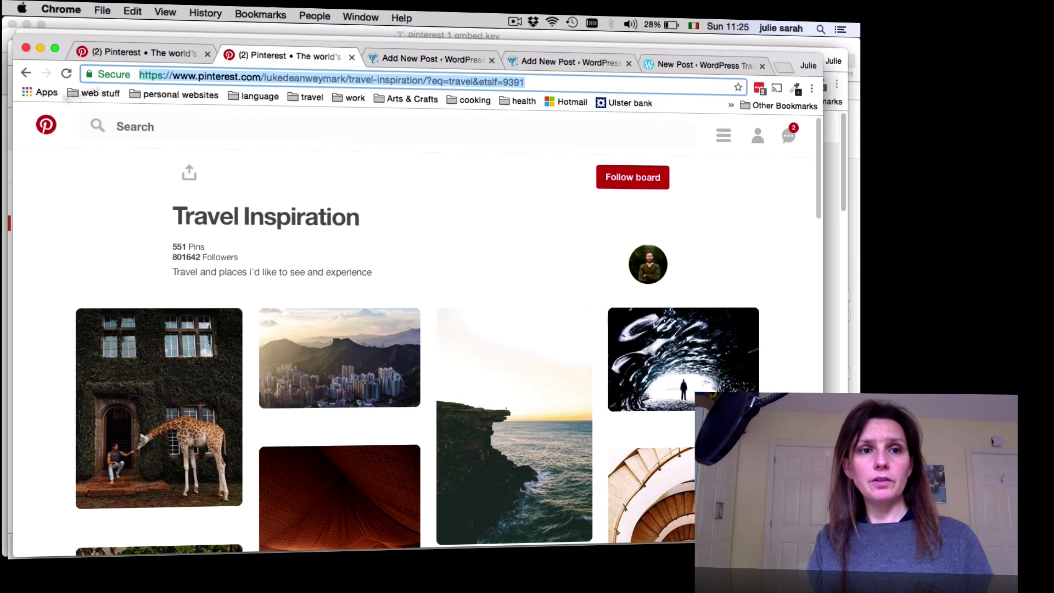
# Open the Jetsetter | Travel profile from the travel search suggestions and select its URL.
pyautogui.click(23, 73)
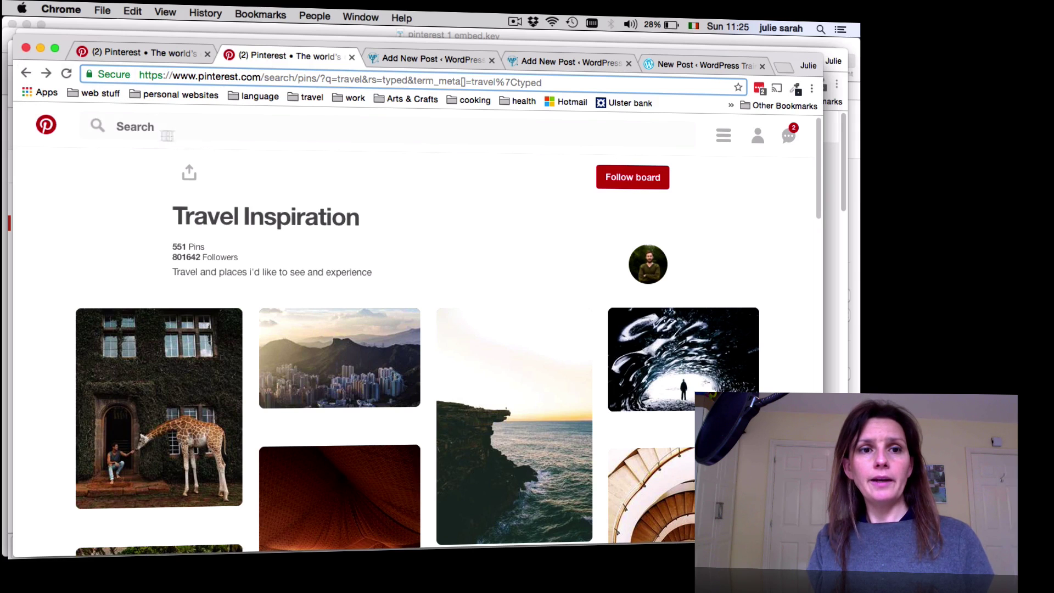
pyautogui.click(173, 125)
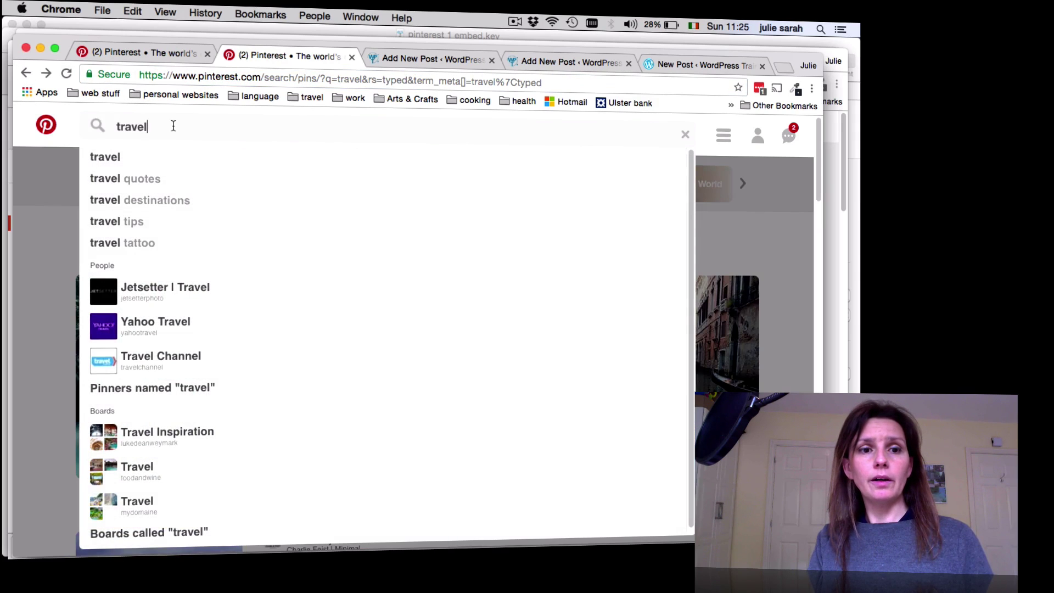
pyautogui.click(157, 290)
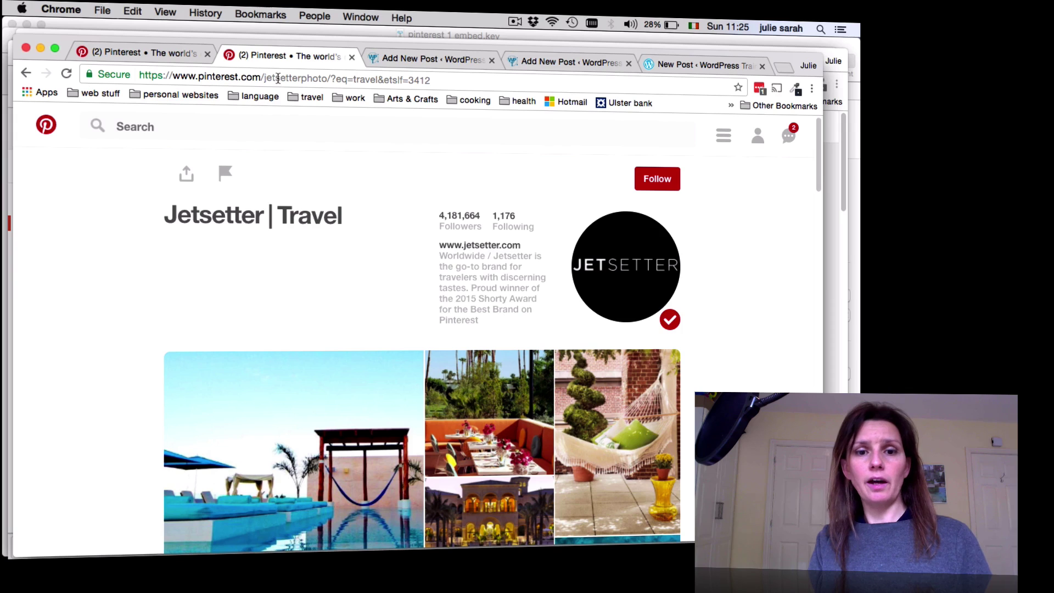
pyautogui.click(278, 79)
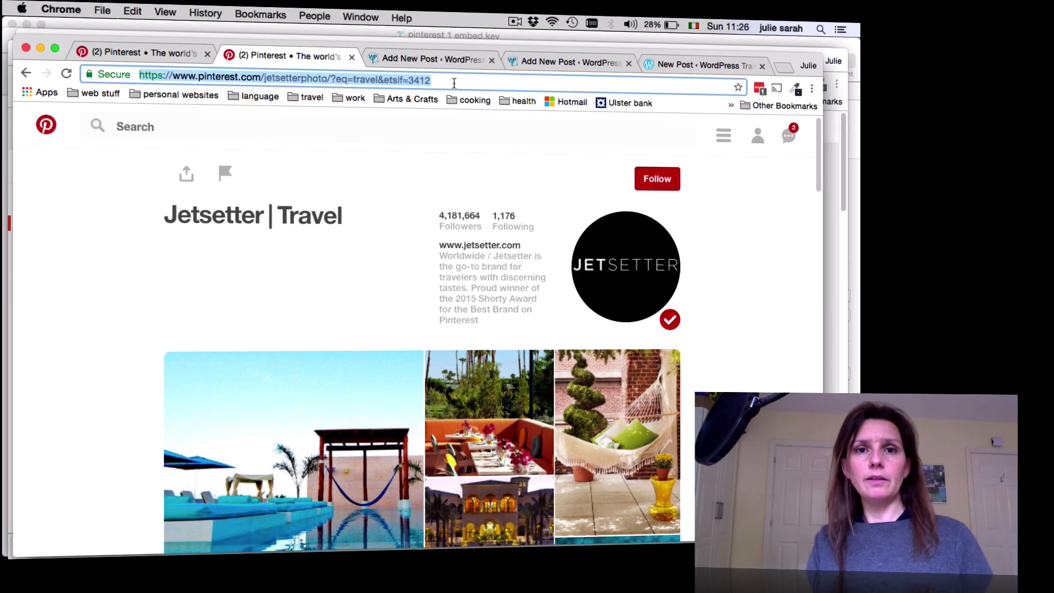
pyautogui.click(552, 63)
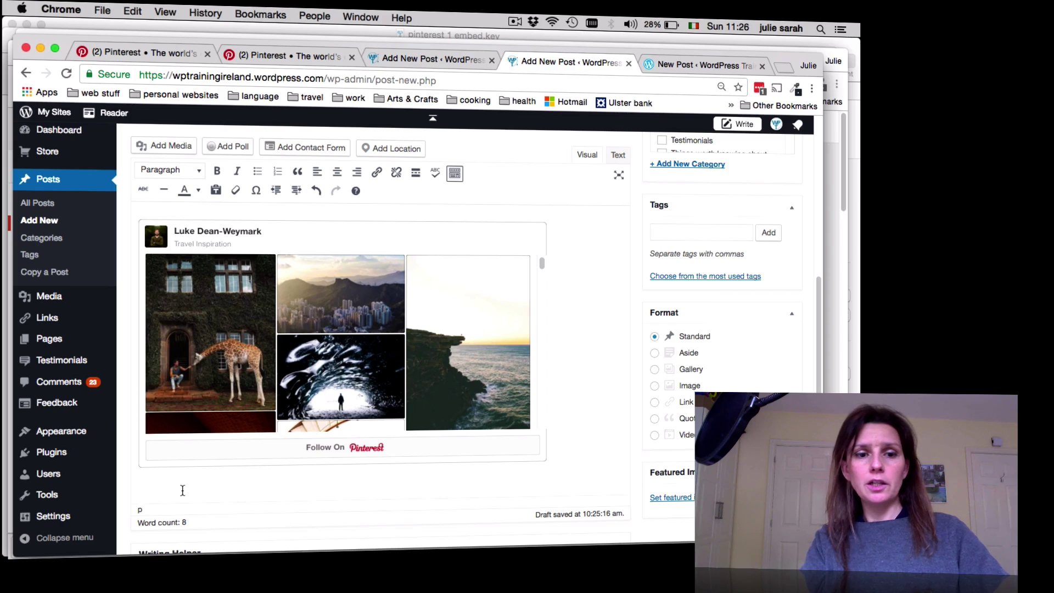
# Type 'embed a profile' and paste the Jetsetter | Travel profile link on the line below.
pyautogui.write('embed a ')
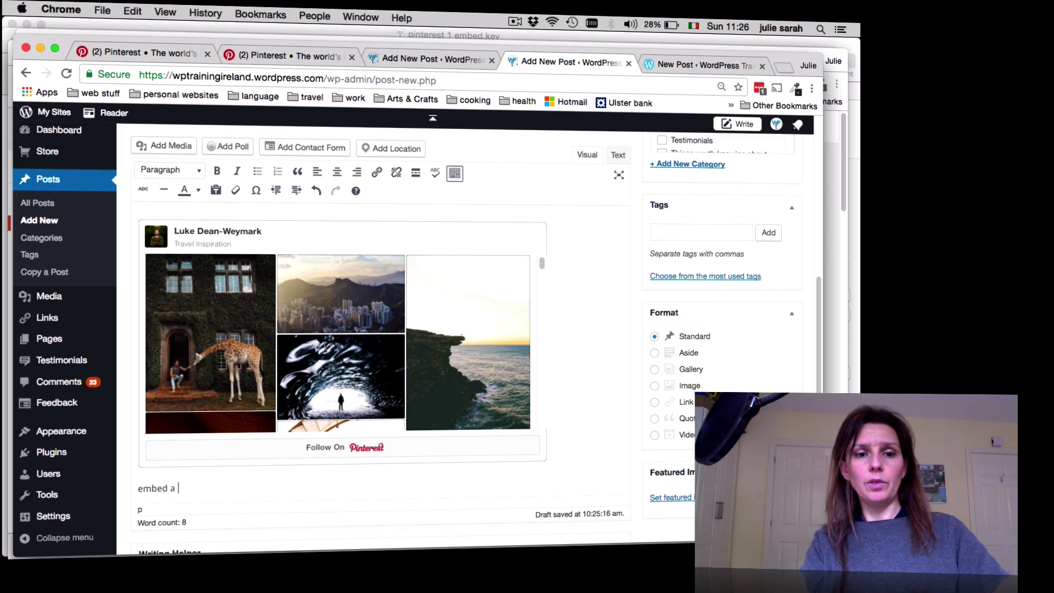
pyautogui.write('p')
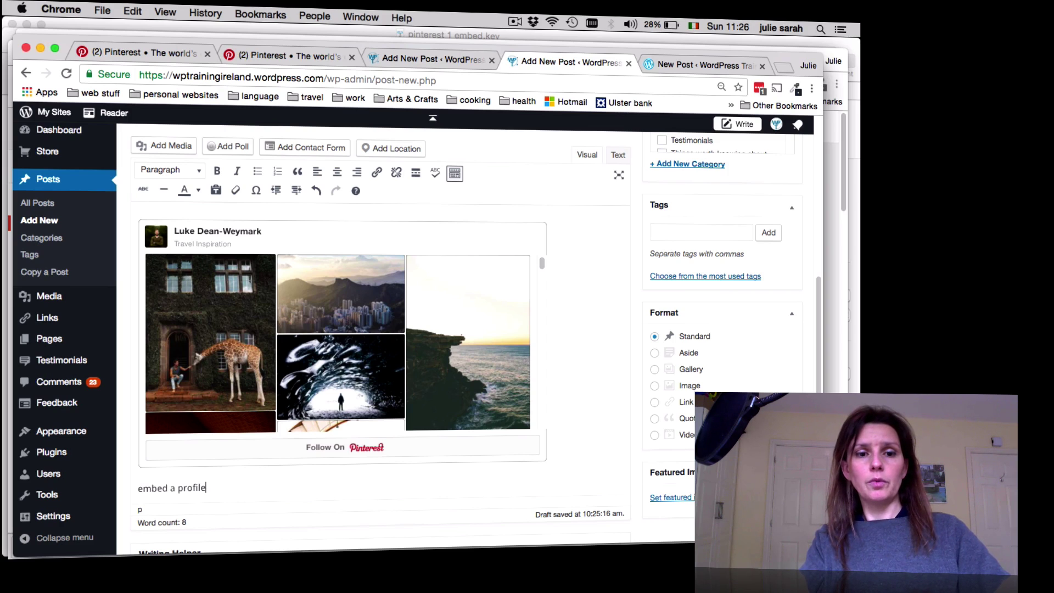
pyautogui.write('rofile')
pyautogui.press('Return')
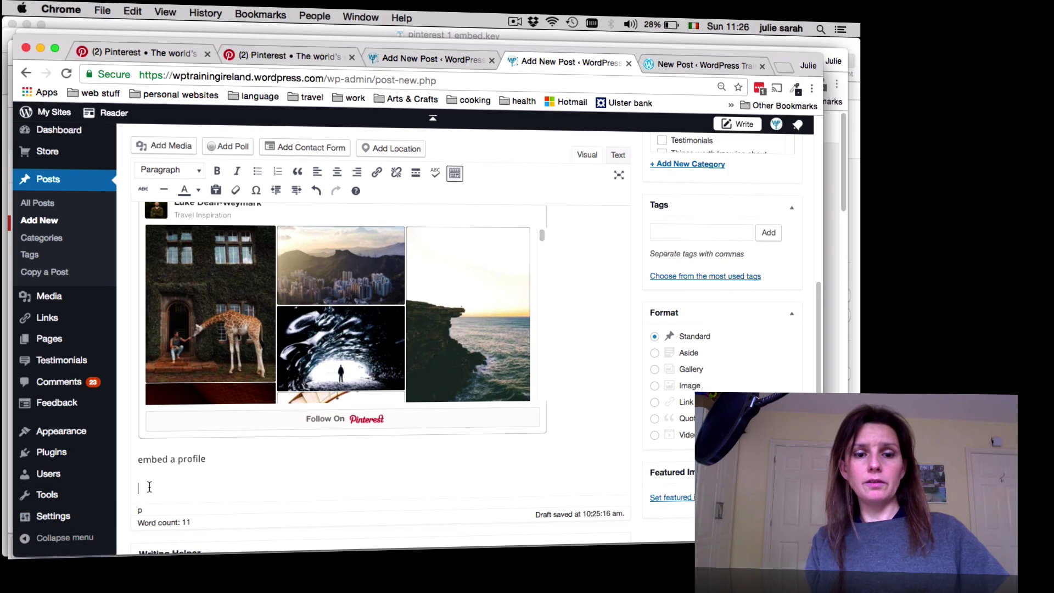
pyautogui.press('super+v')
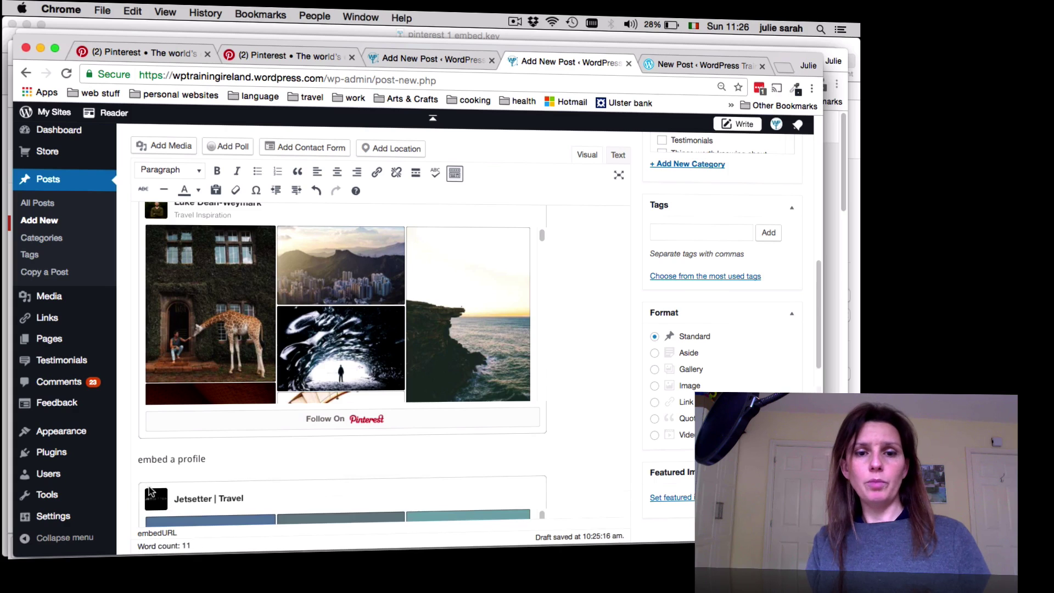
pyautogui.scroll(-5, 819, 329)
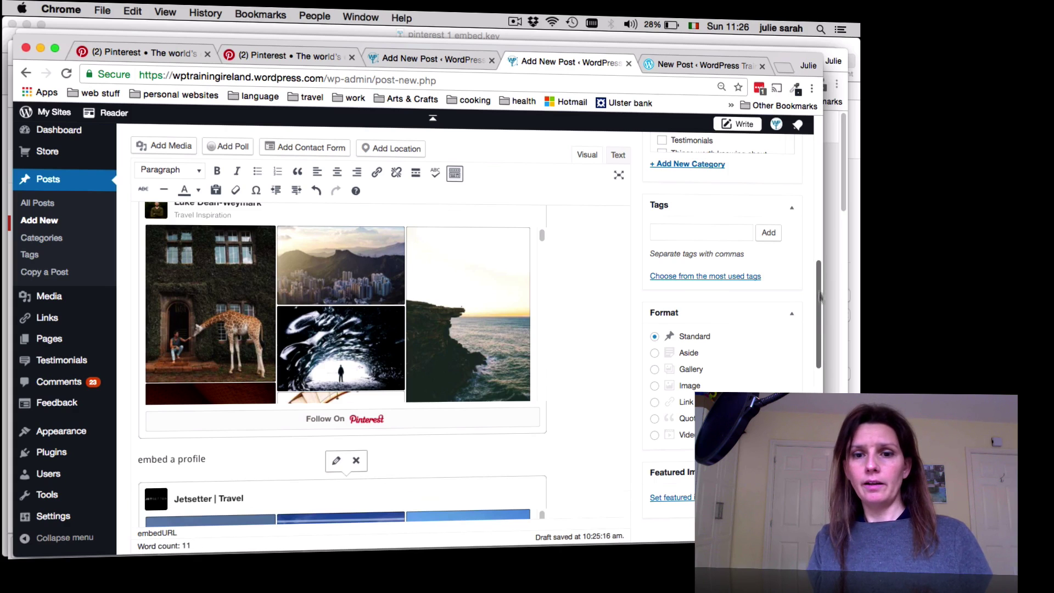
pyautogui.scroll(-3, 825, 356)
pyautogui.scroll(5, 826, 335)
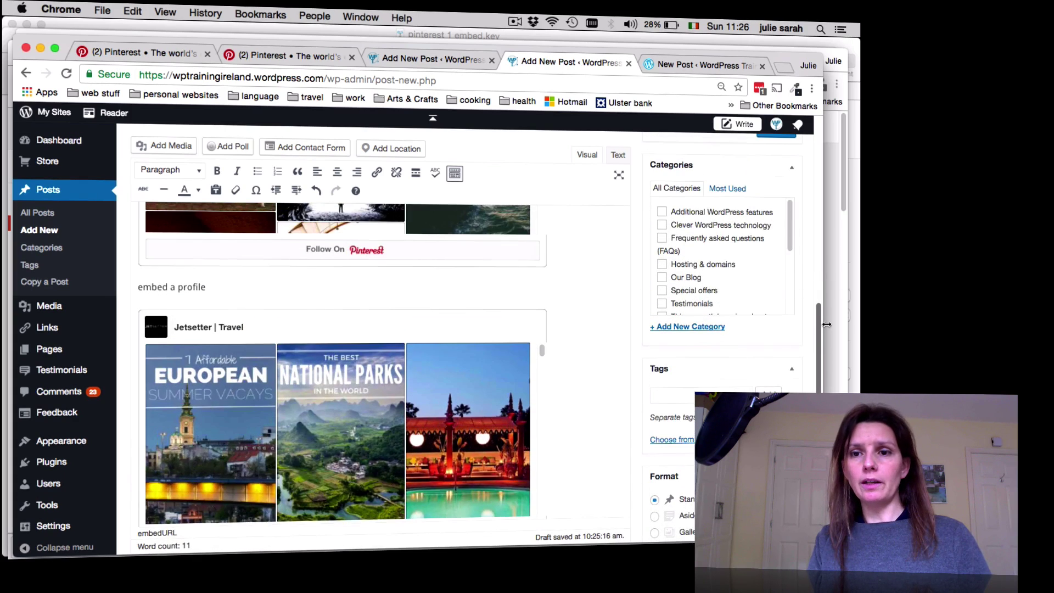
pyautogui.scroll(3, 826, 320)
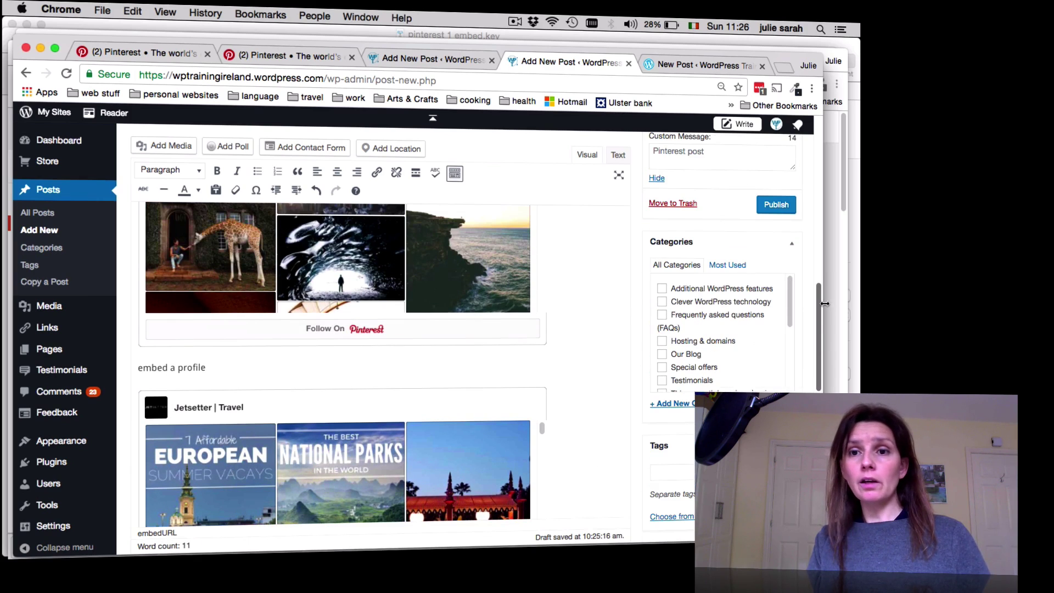
# File the post under Our Blog, publish it and view the live post.
pyautogui.click(662, 354)
pyautogui.scroll(3, 818, 301)
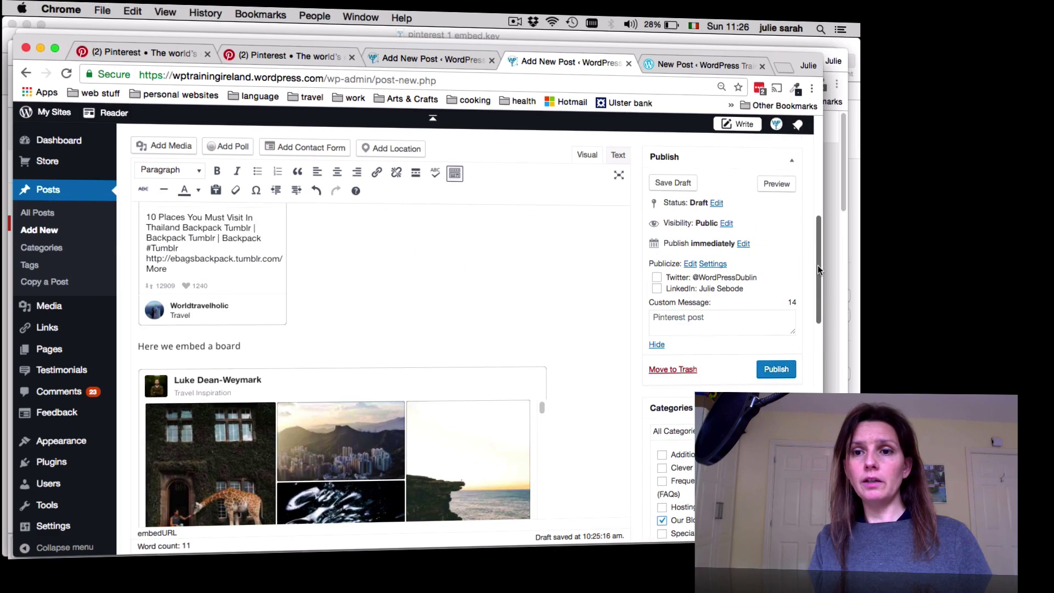
pyautogui.click(772, 368)
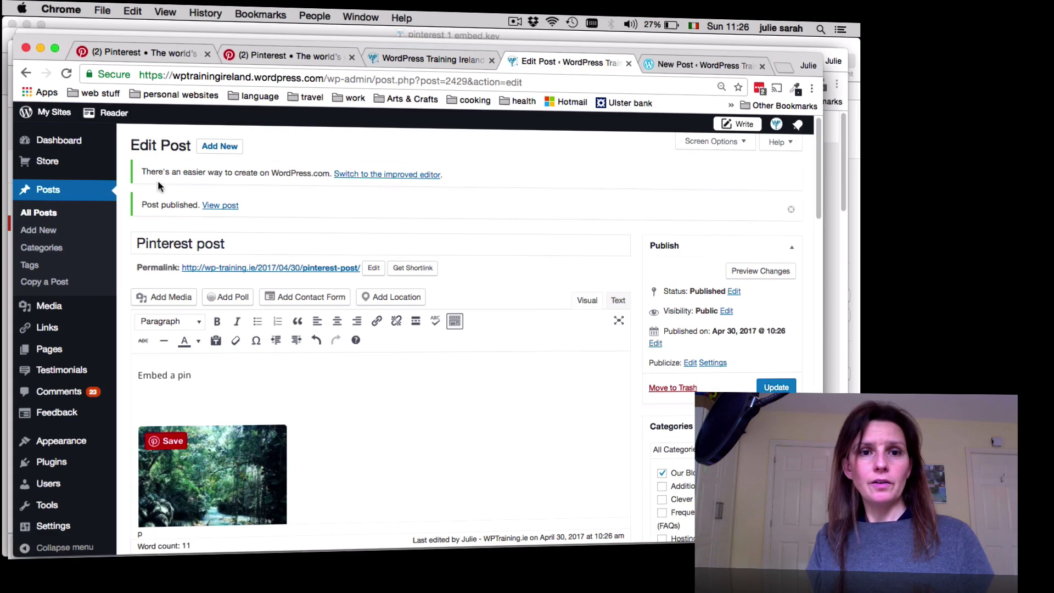
pyautogui.click(220, 207)
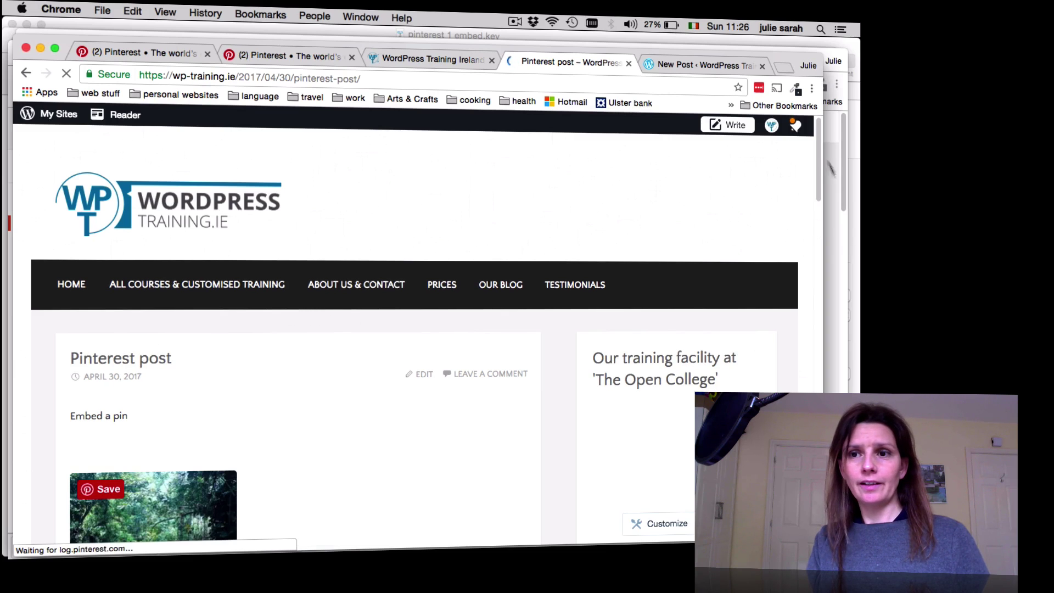
pyautogui.moveTo(817, 150); pyautogui.dragTo(826, 303)
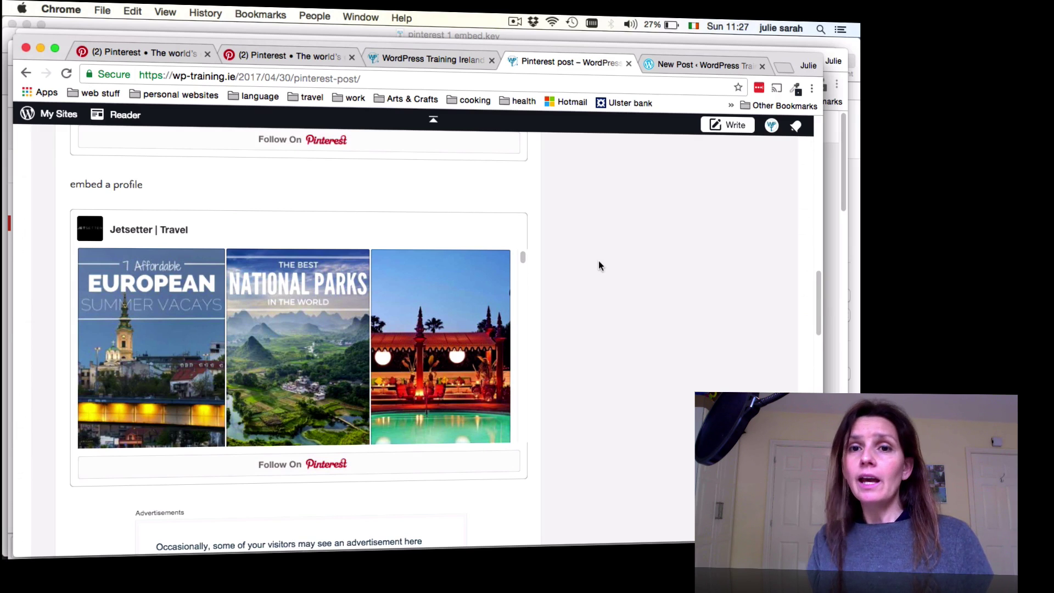
# Load the WordPress Training Ireland site's admin dashboard by extending its address to /wp-admin.
pyautogui.click(405, 59)
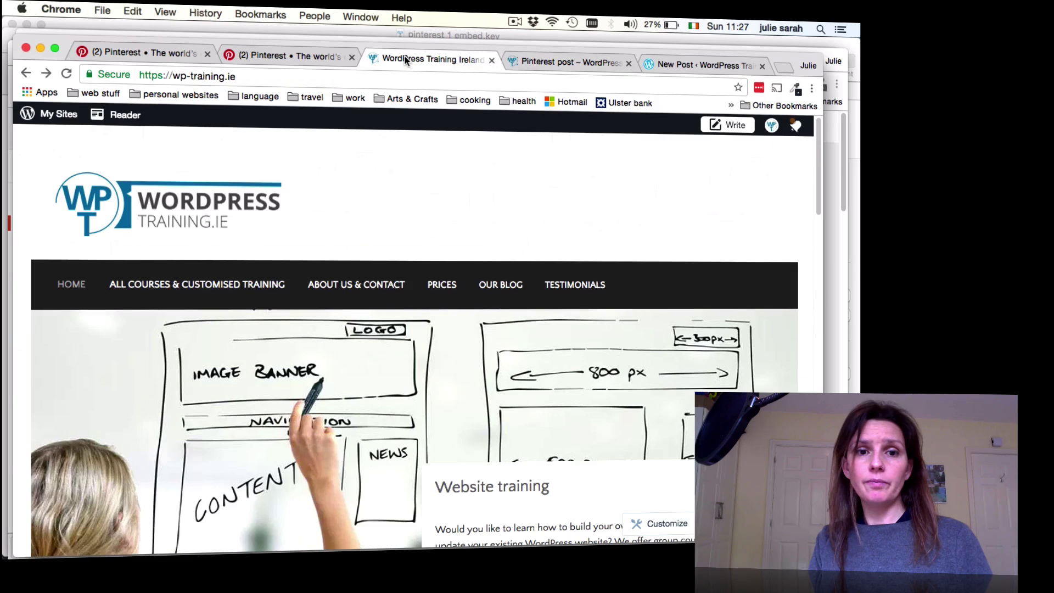
pyautogui.click(265, 82)
pyautogui.press('Right')
pyautogui.write('/')
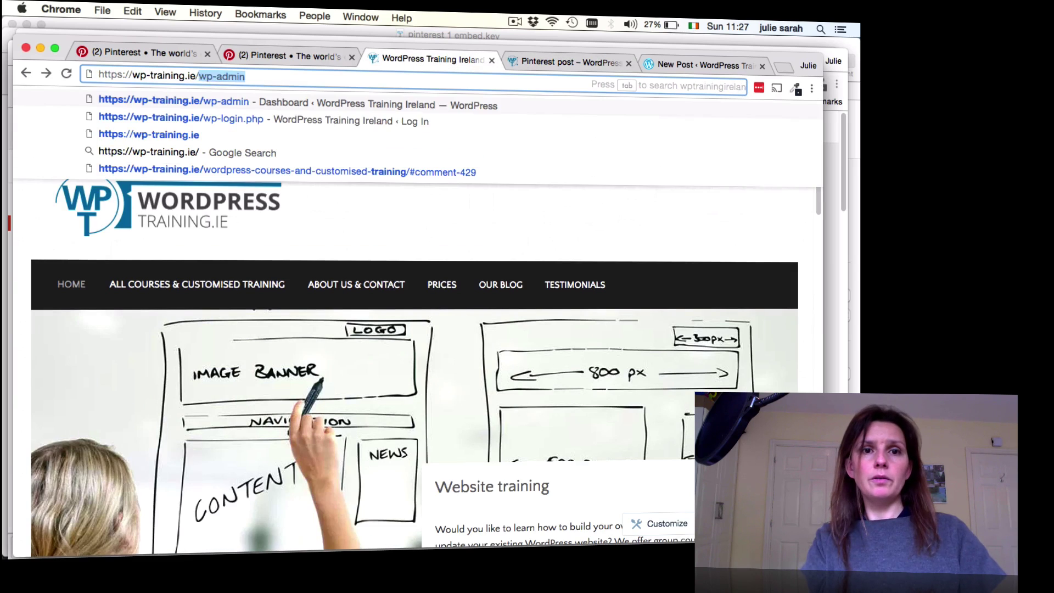
pyautogui.press('Return')
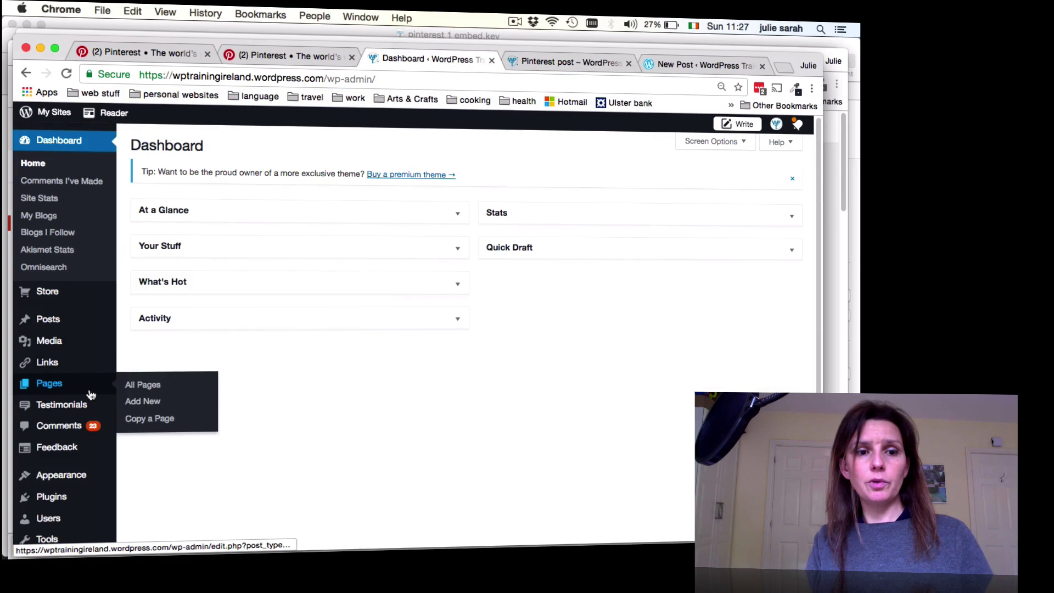
# Scroll the Reading settings down to the Site Visibility options.
pyautogui.moveTo(818, 215); pyautogui.dragTo(822, 288)
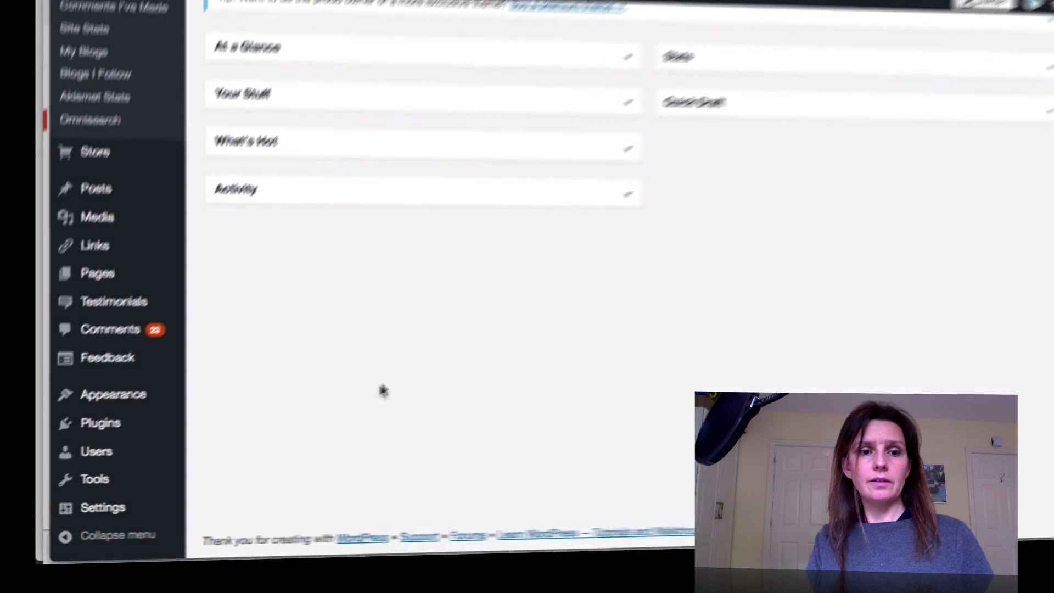
pyautogui.moveTo(181, 500)
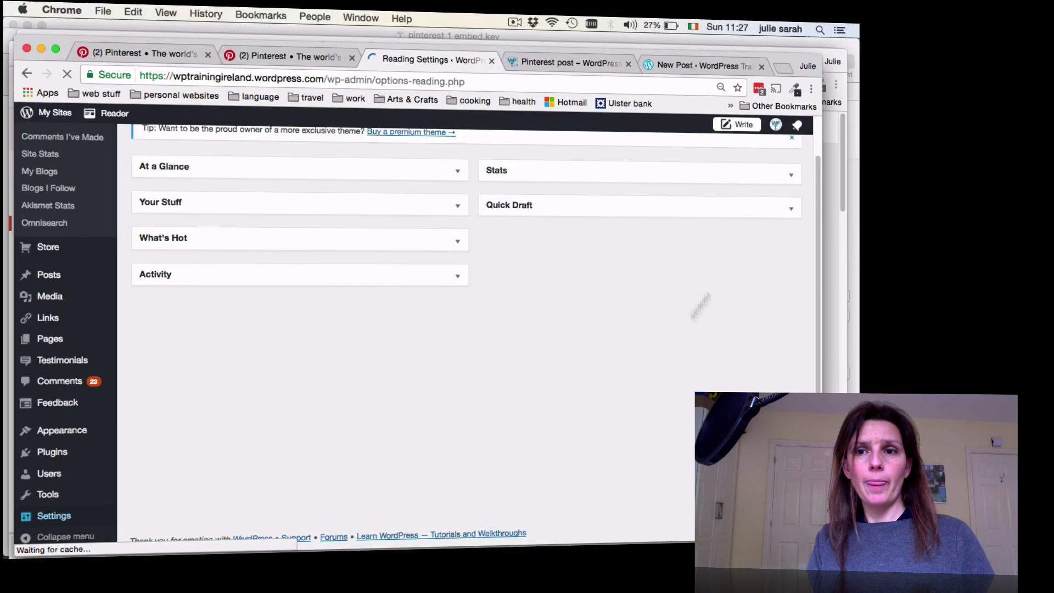
pyautogui.moveTo(821, 183); pyautogui.dragTo(825, 215)
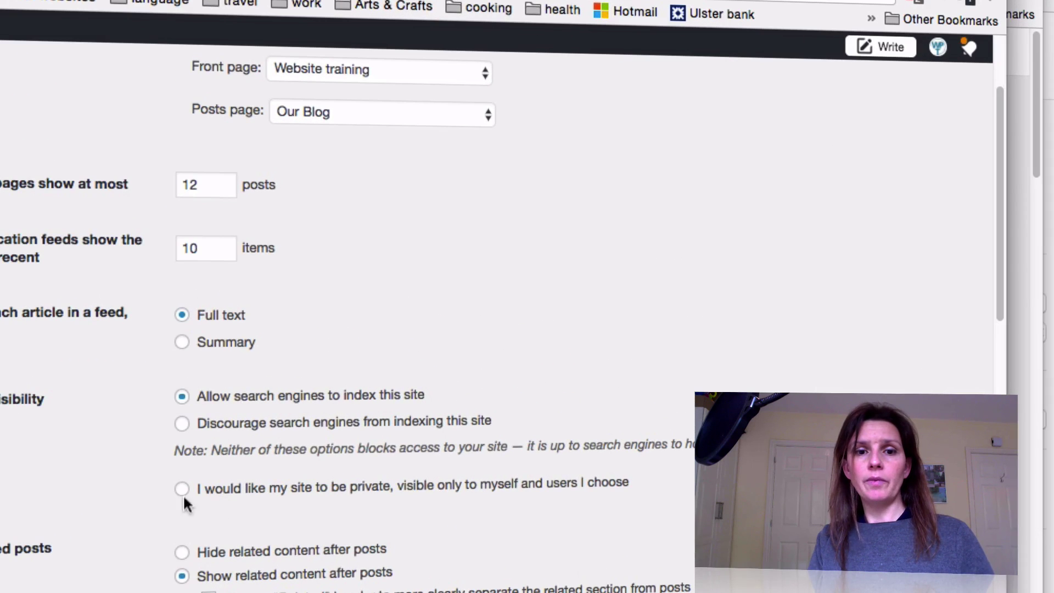